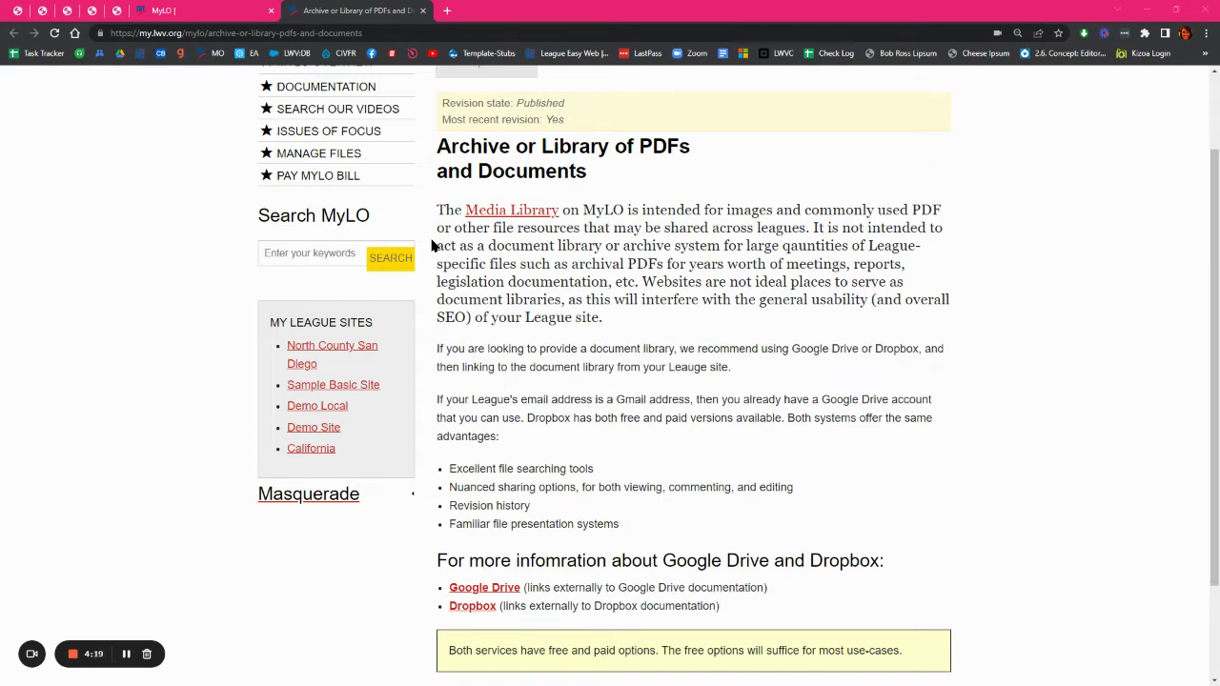
Step: Go to the file management page and start adding a new file
scroll(432, 246, "up", 1)
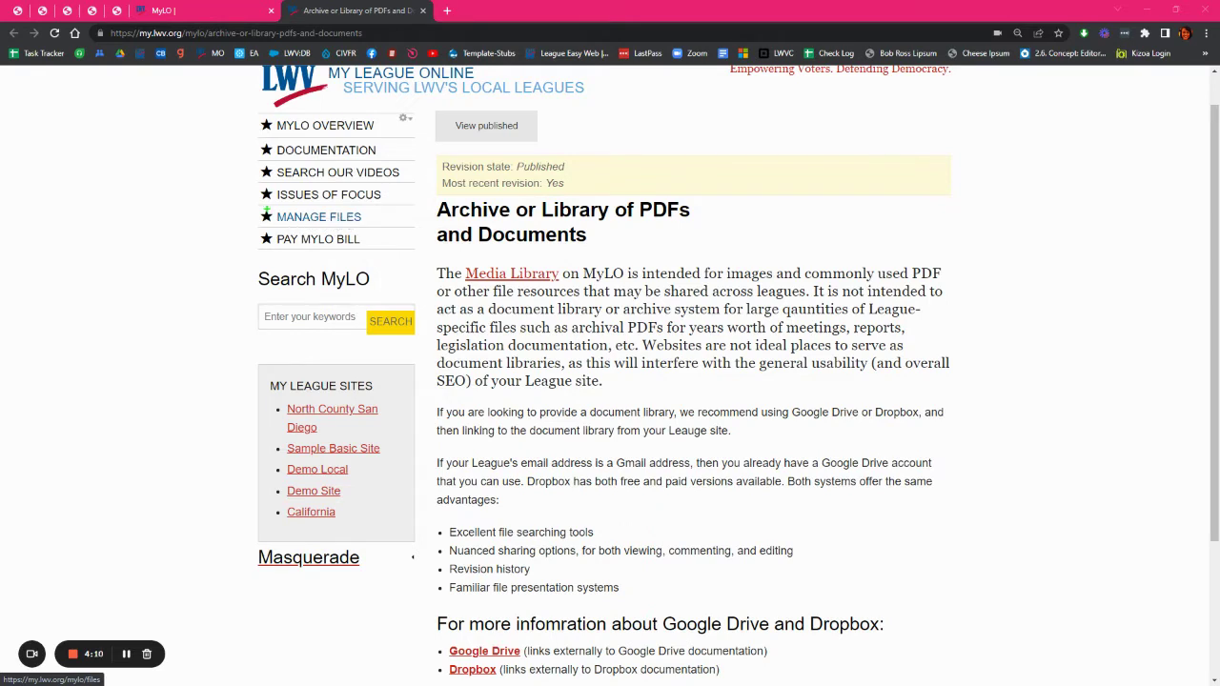
left_click_drag(266, 209, 372, 229)
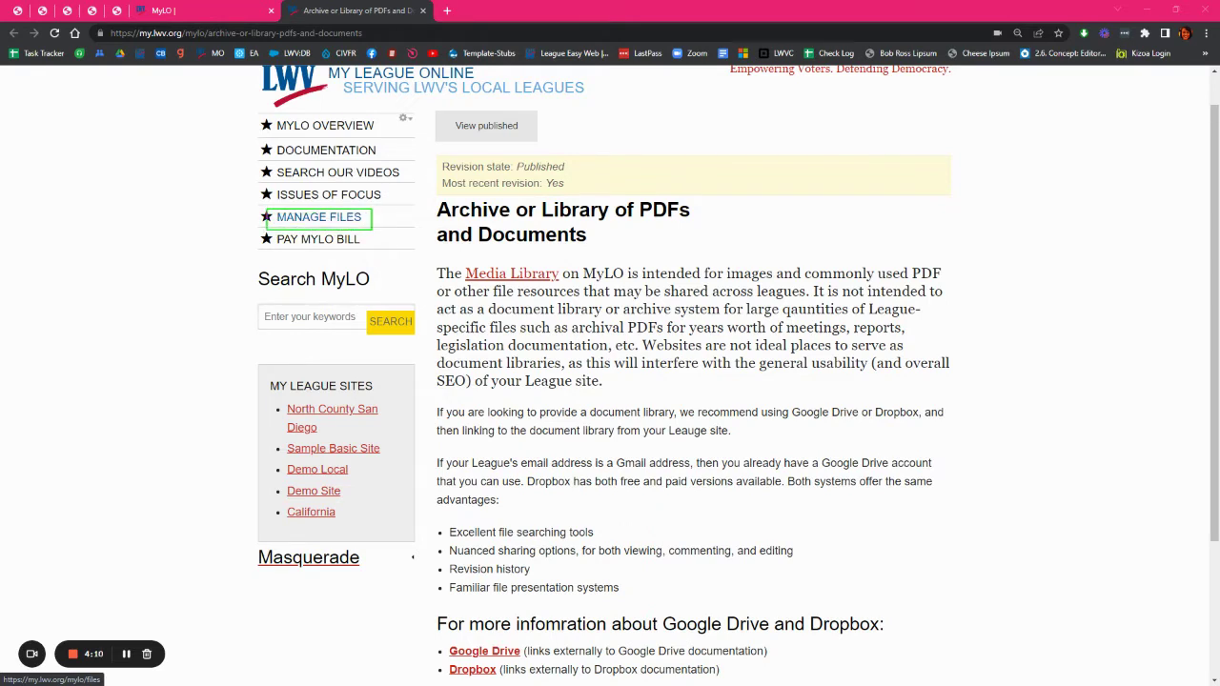
left_click(352, 218)
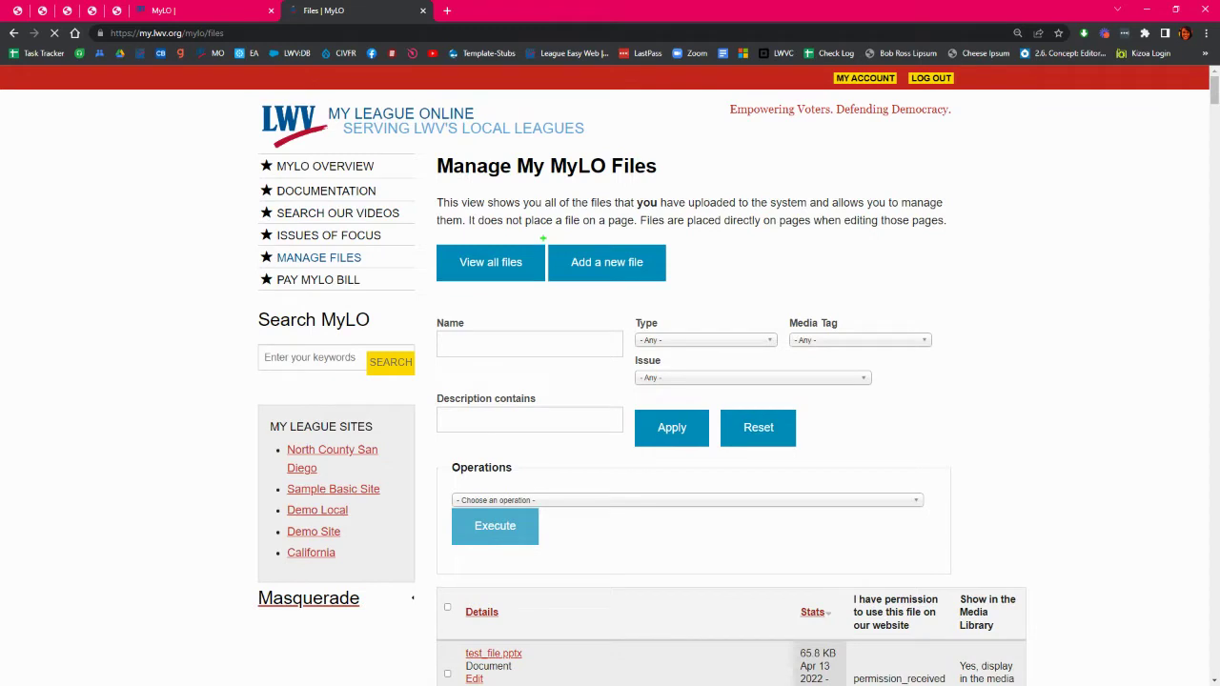
left_click_drag(544, 239, 683, 288)
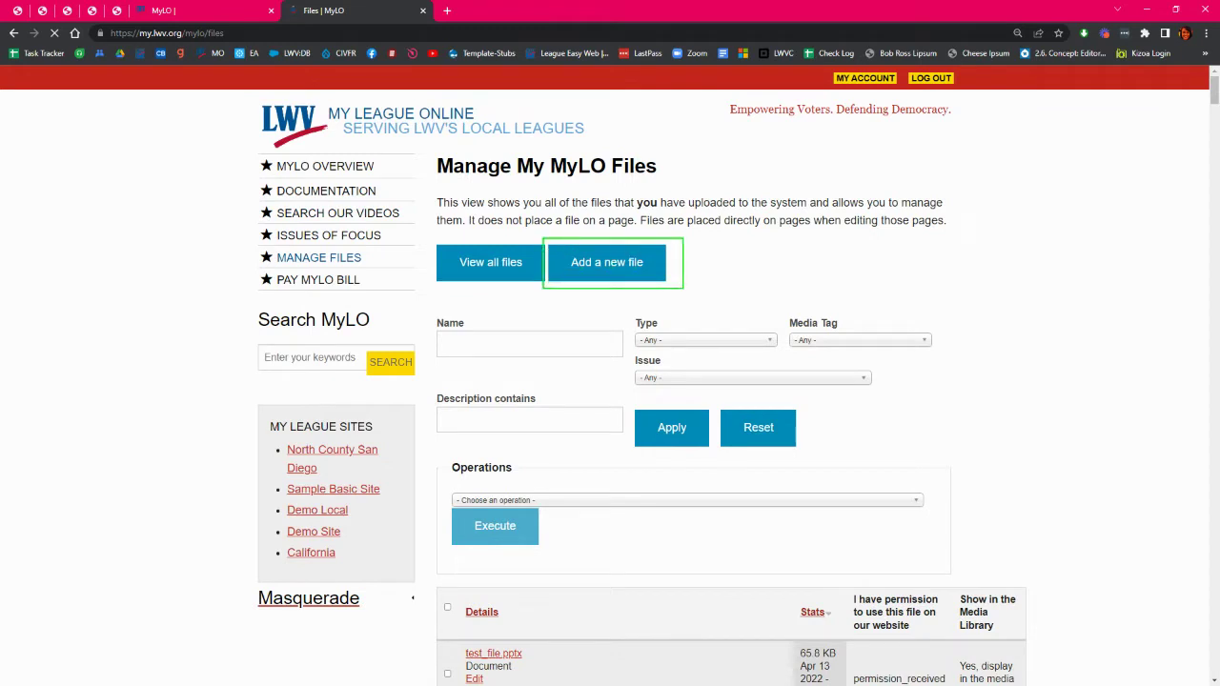
left_click(583, 263)
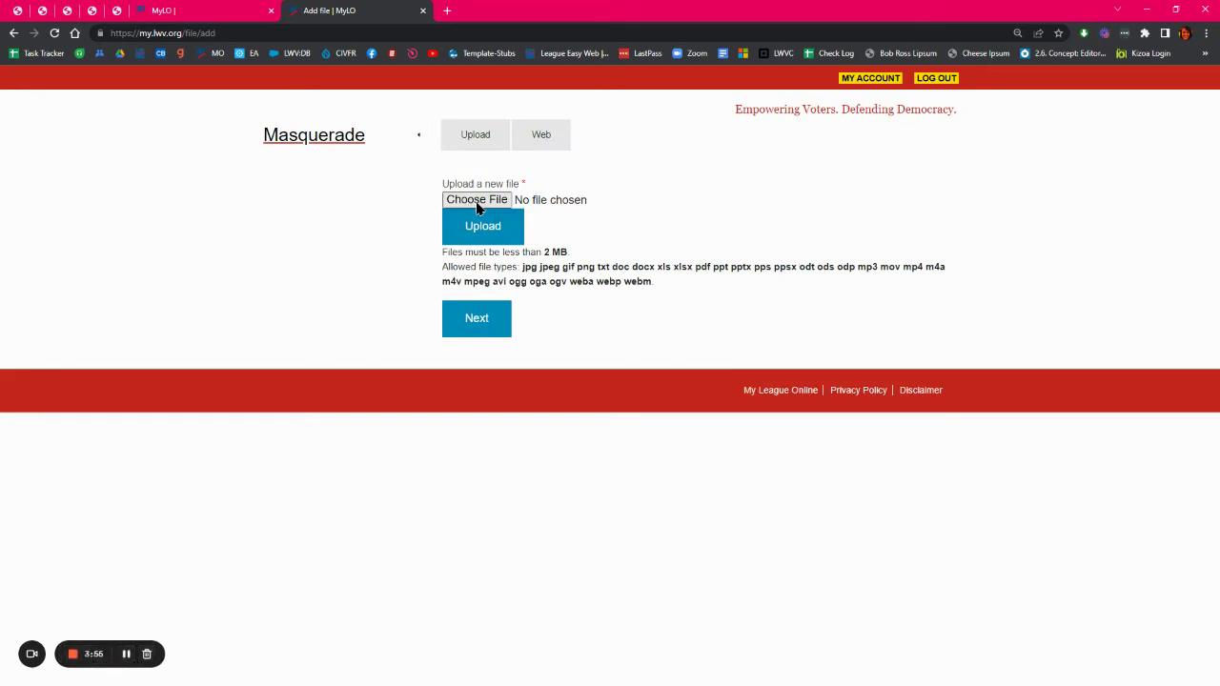
Step: Upload "You gotta think like a tree.pdf" from the Demo PDFs folder and continue to the destination options
left_click(479, 206)
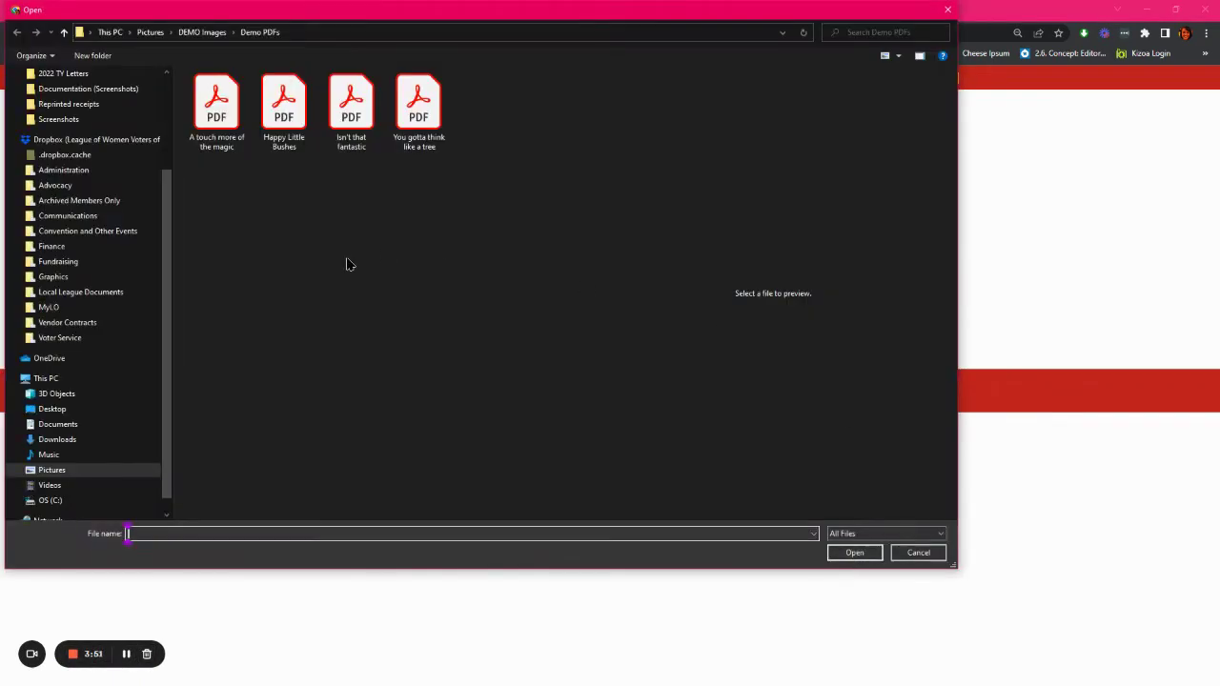
left_click(420, 119)
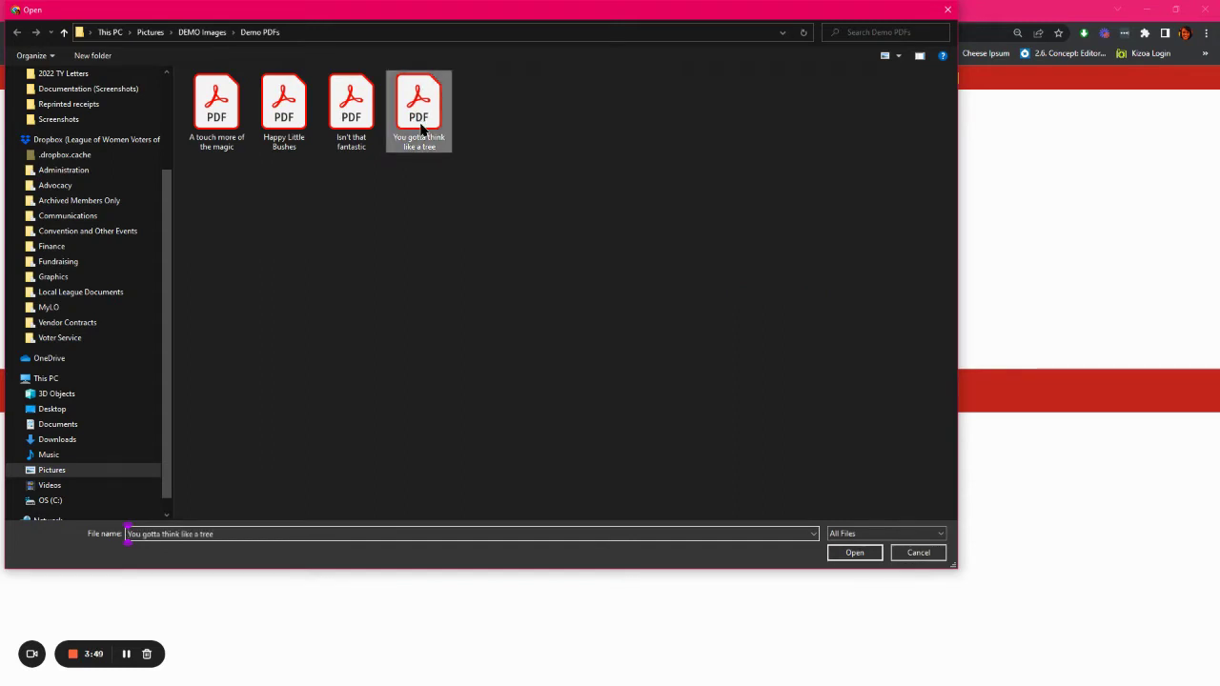
left_click(854, 552)
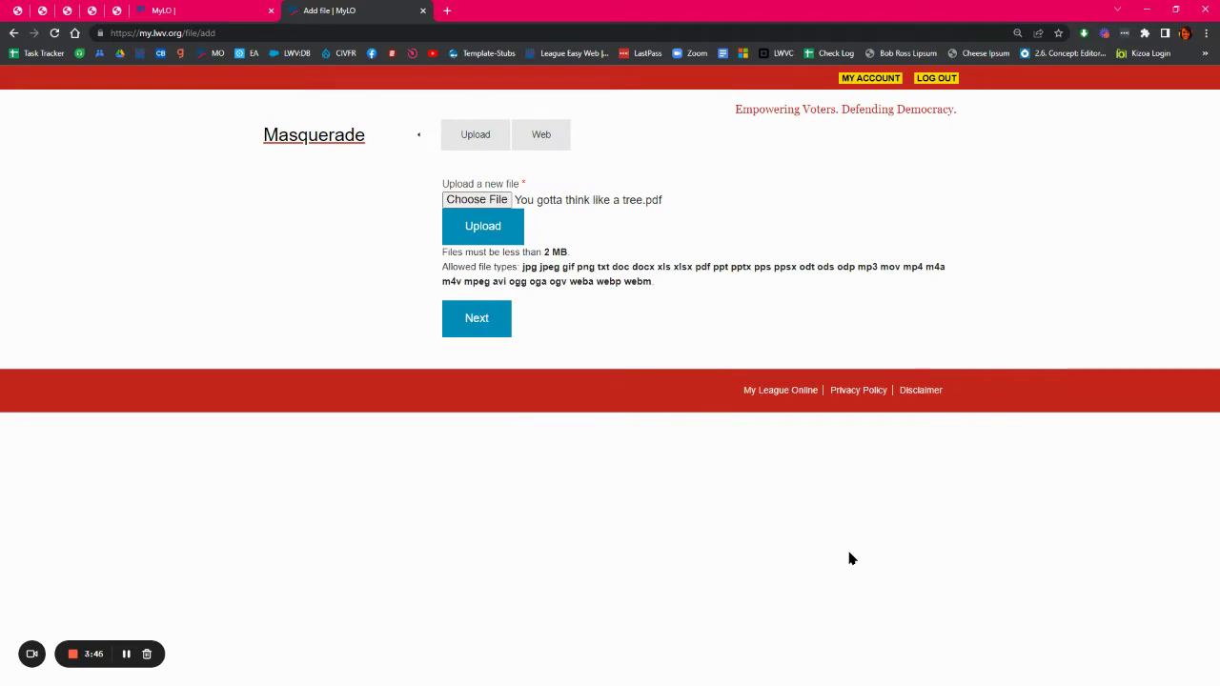
left_click(506, 225)
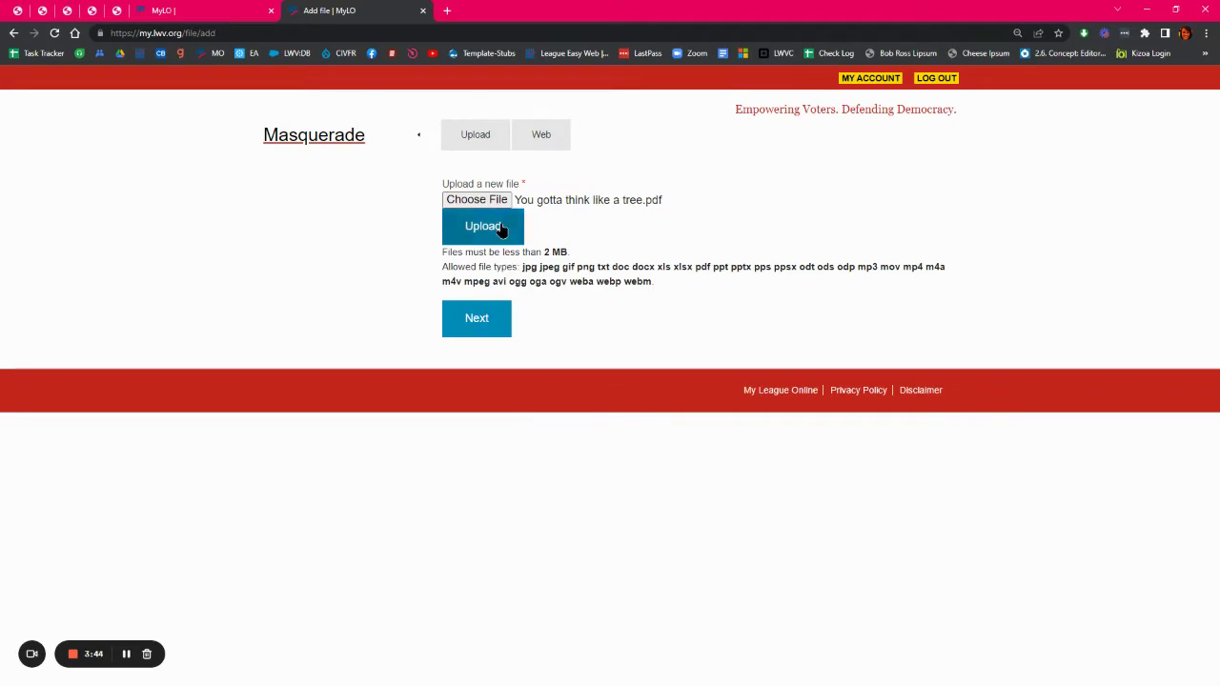
left_click(481, 327)
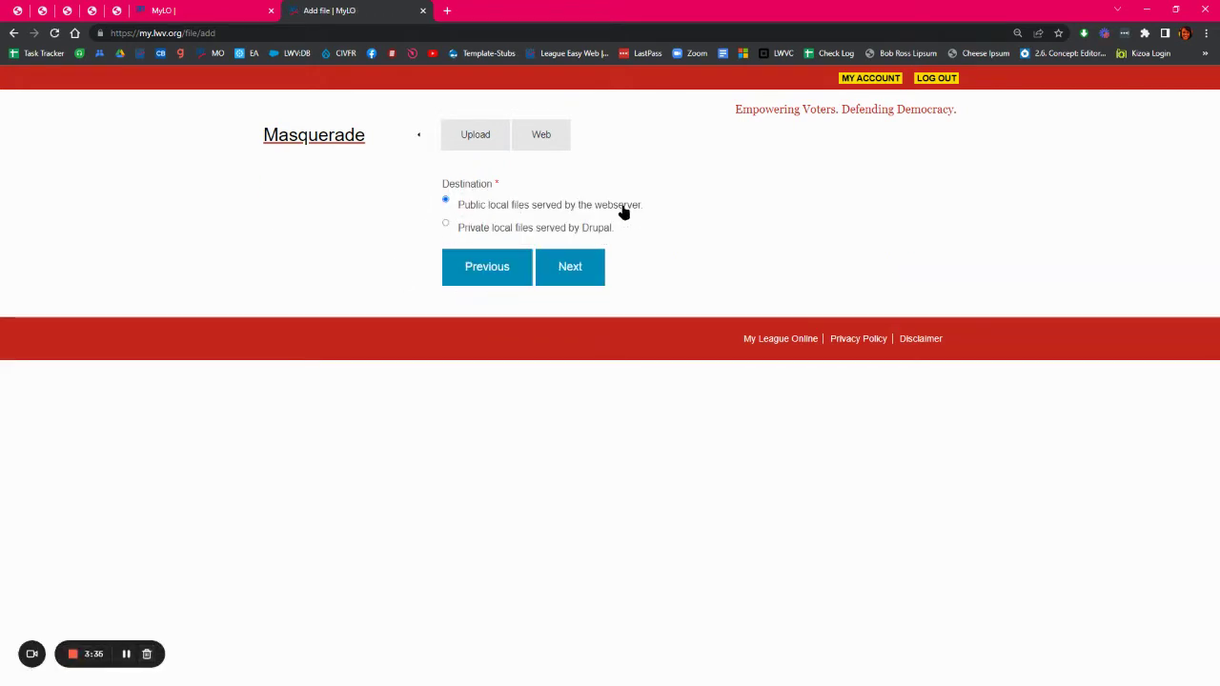
Step: Keep the destination as public local files served by the webserver and continue to the file details
left_click_drag(641, 207, 459, 214)
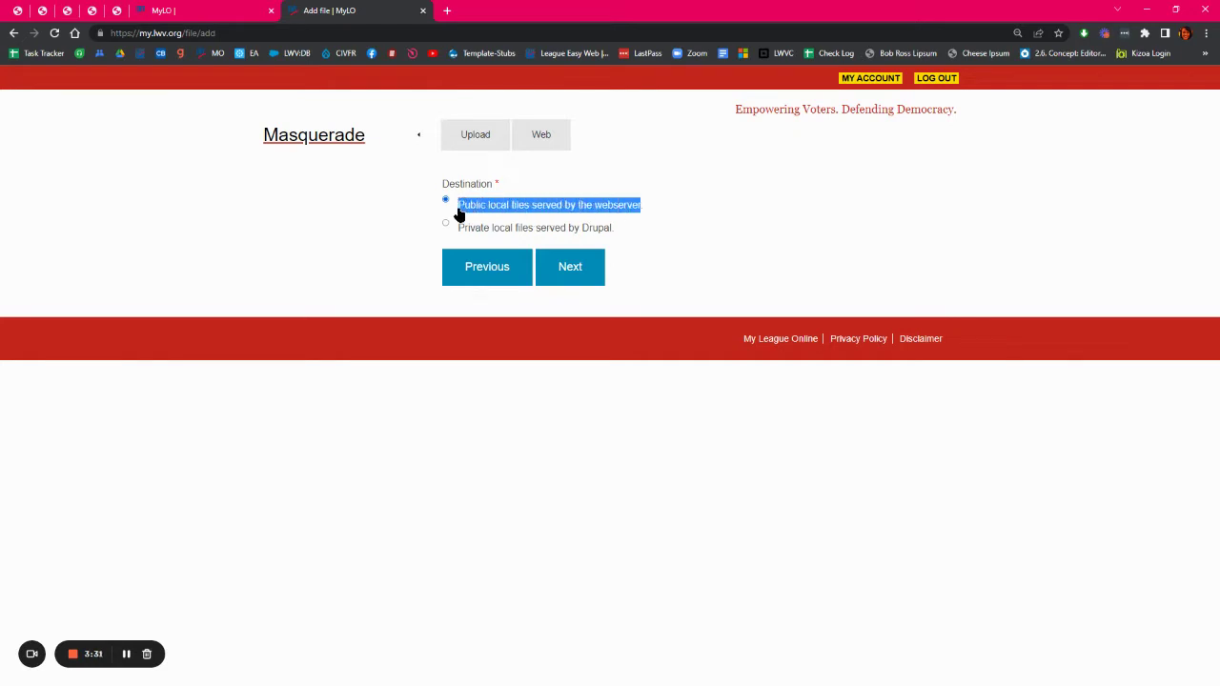
left_click_drag(615, 231, 460, 235)
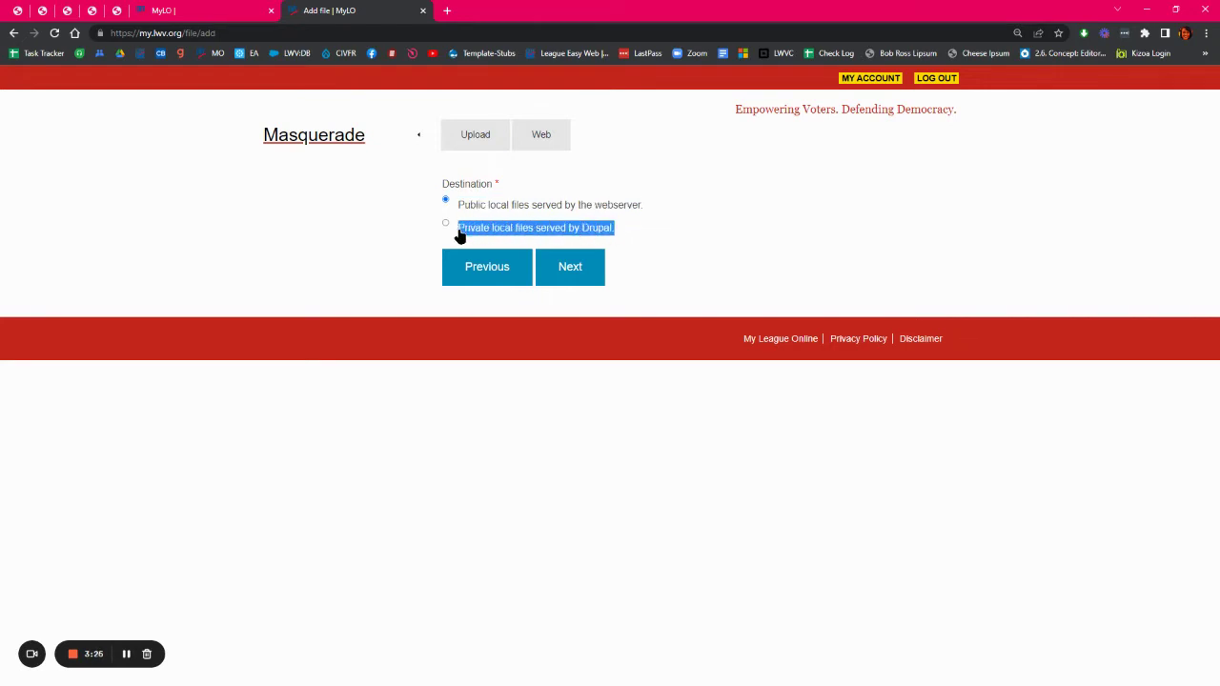
left_click(581, 271)
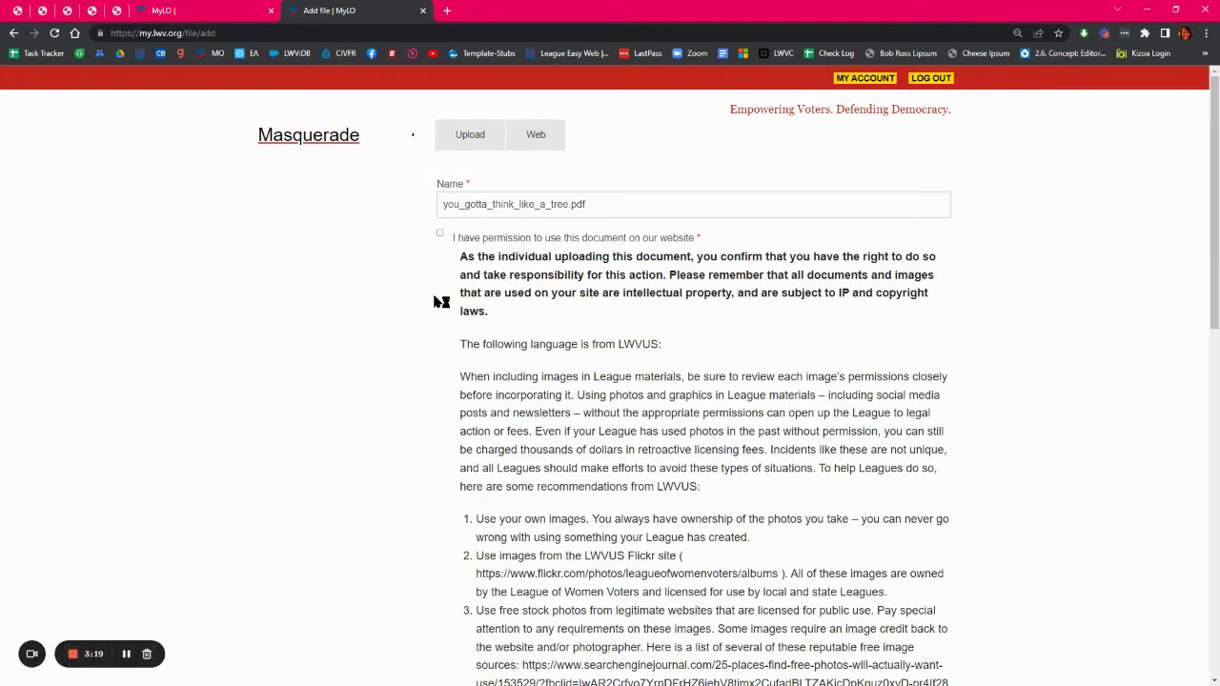
Step: Confirm permission to use the document on the website and keep it displayed in the media library
left_click(440, 238)
scroll(433, 484, "down", 2)
scroll(431, 485, "down", 1)
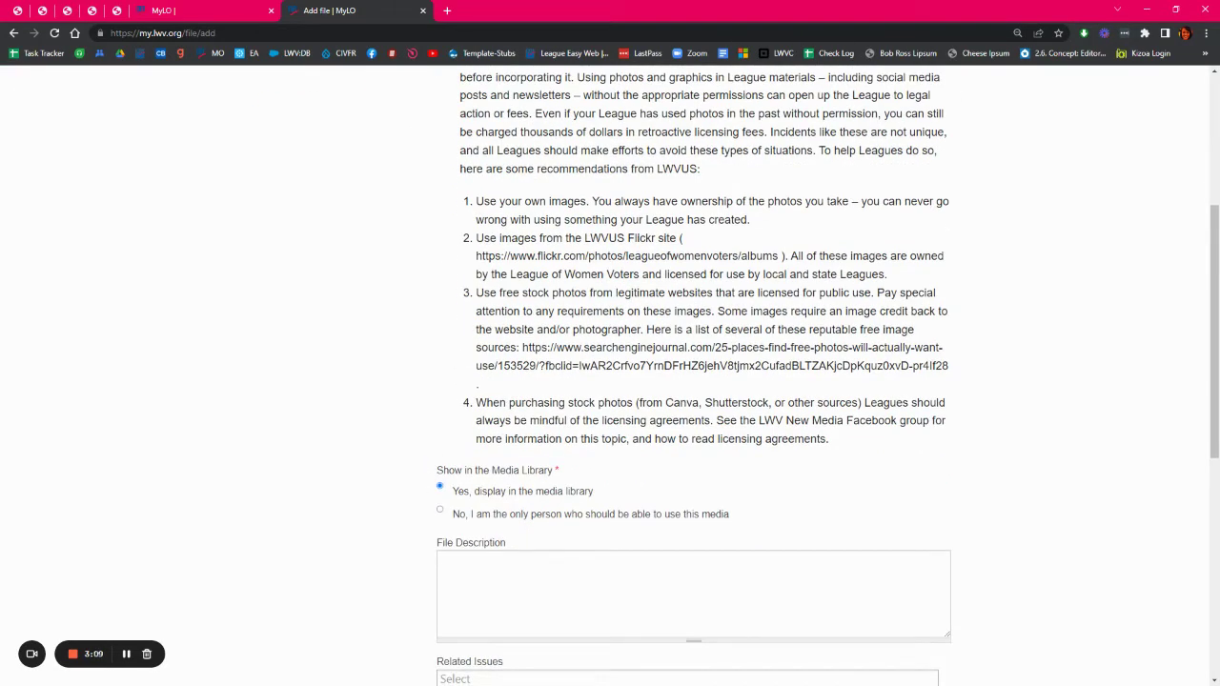
mouse_move(422, 461)
left_mouse_down()
mouse_move(541, 503)
mouse_move(684, 531)
mouse_move(738, 528)
left_mouse_up()
Step: Keep the file name, assign the media tag Demo Image Delete, and save the new document
scroll(734, 536, "up", 4)
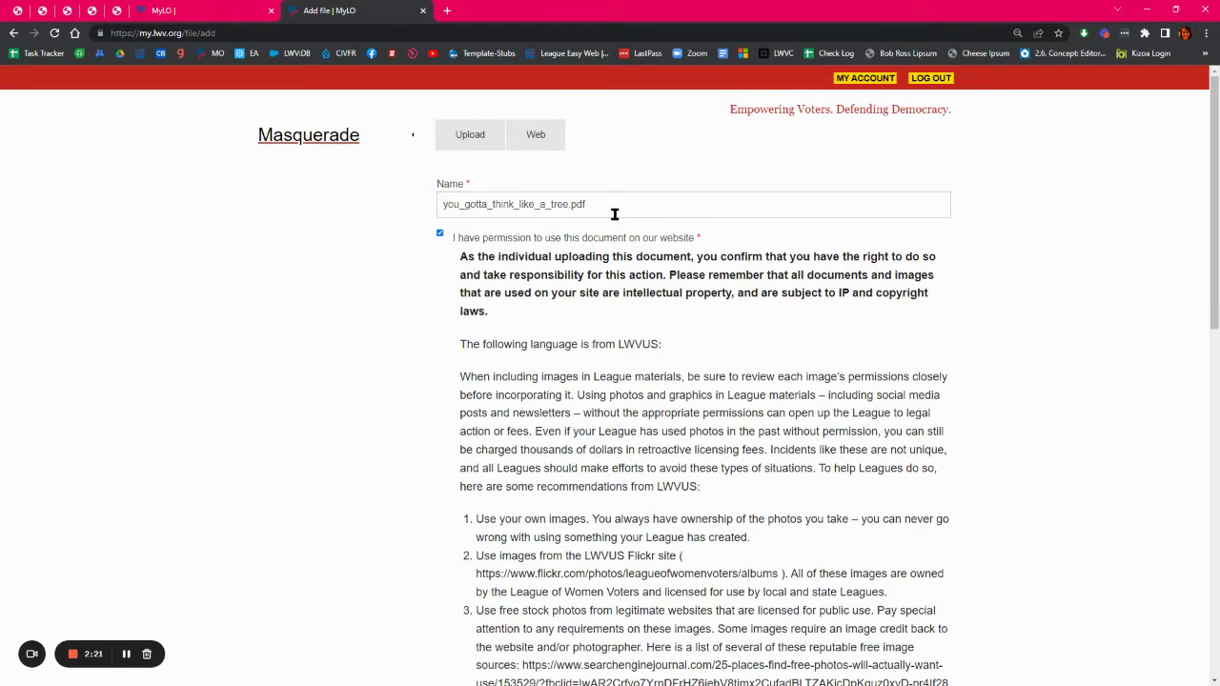
left_click(614, 213)
scroll(439, 421, "down", 1)
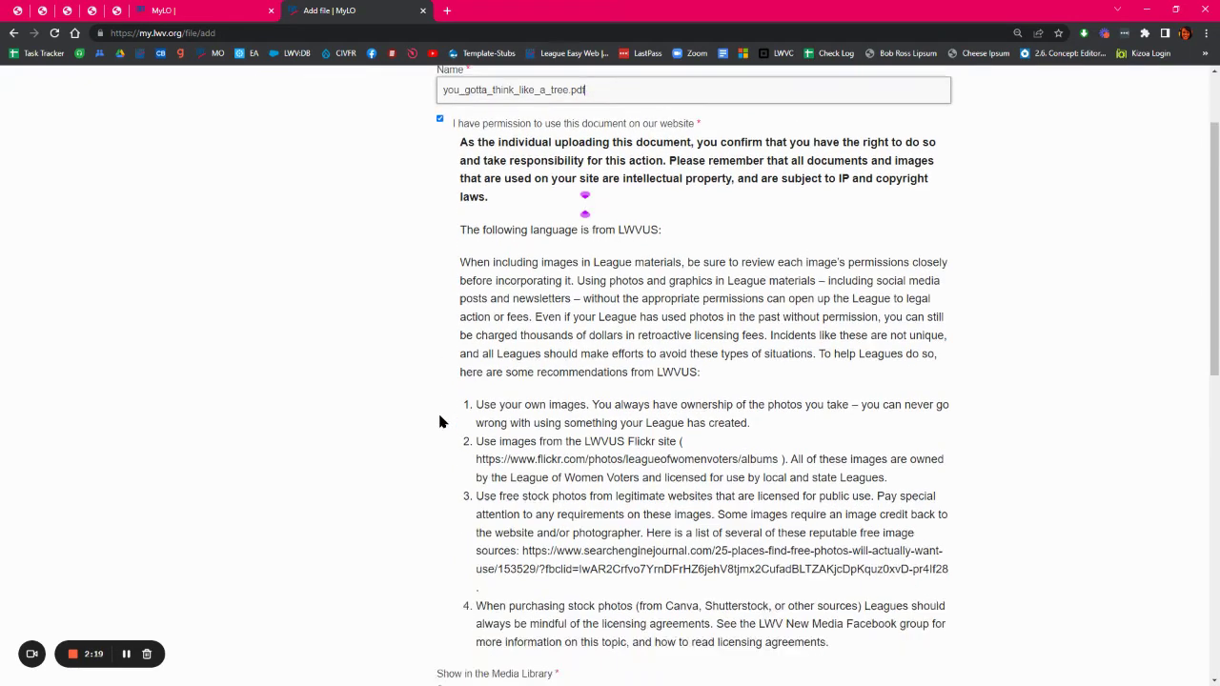
scroll(439, 421, "down", 3)
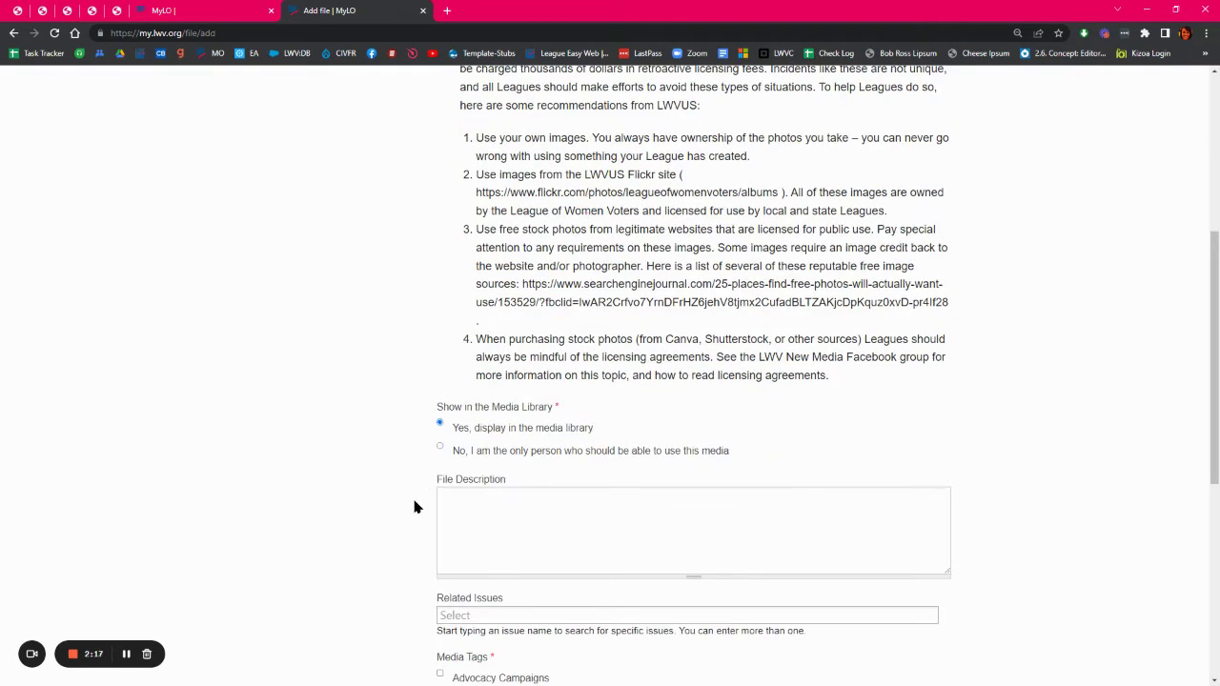
scroll(414, 507, "down", 5)
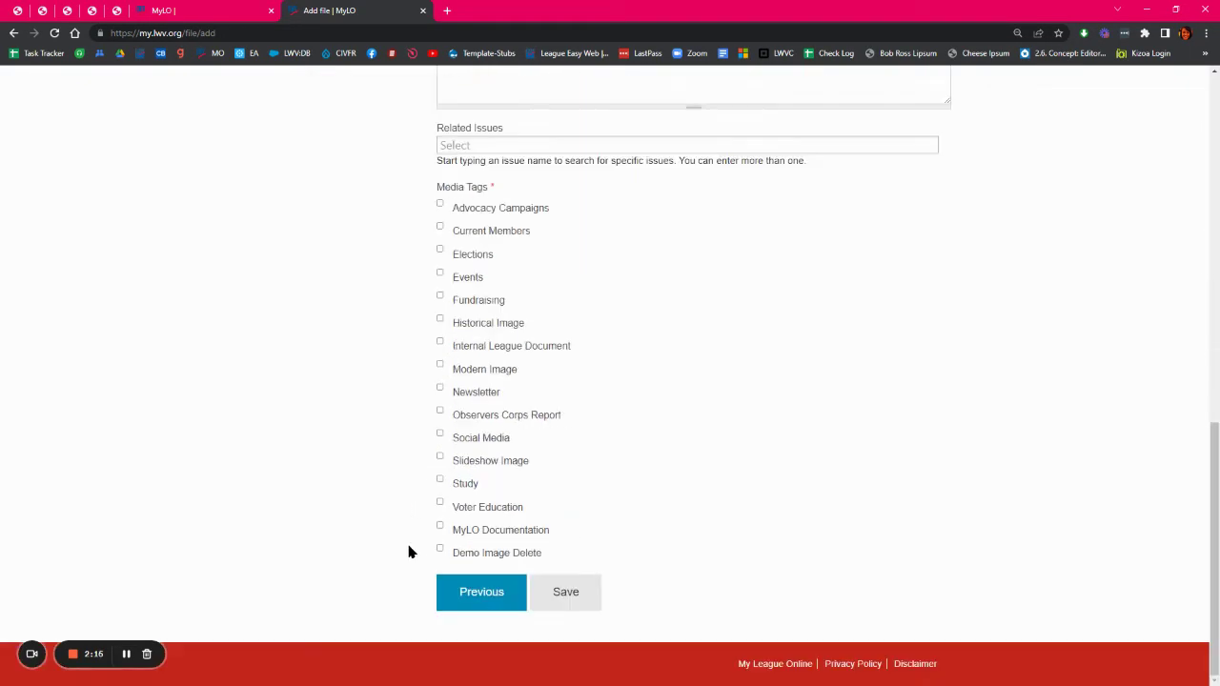
left_click(439, 549)
left_click(587, 602)
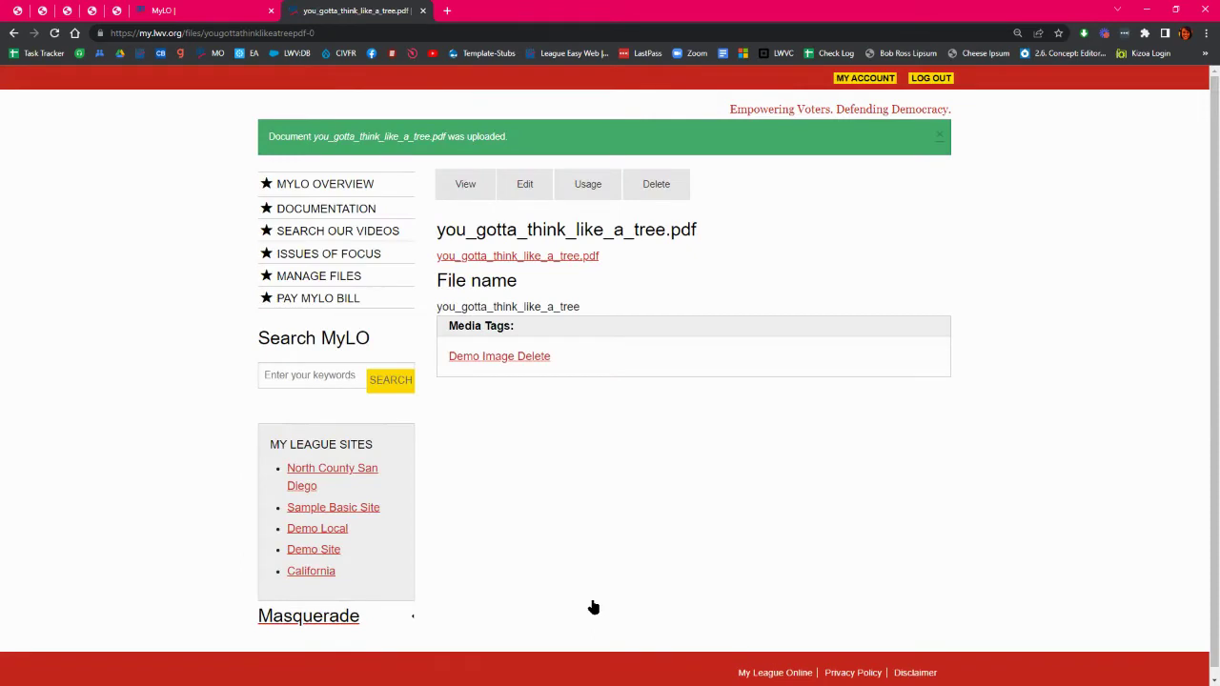
Step: Return to the file management page and check the list of own files for the newly uploaded PDF
left_click(327, 280)
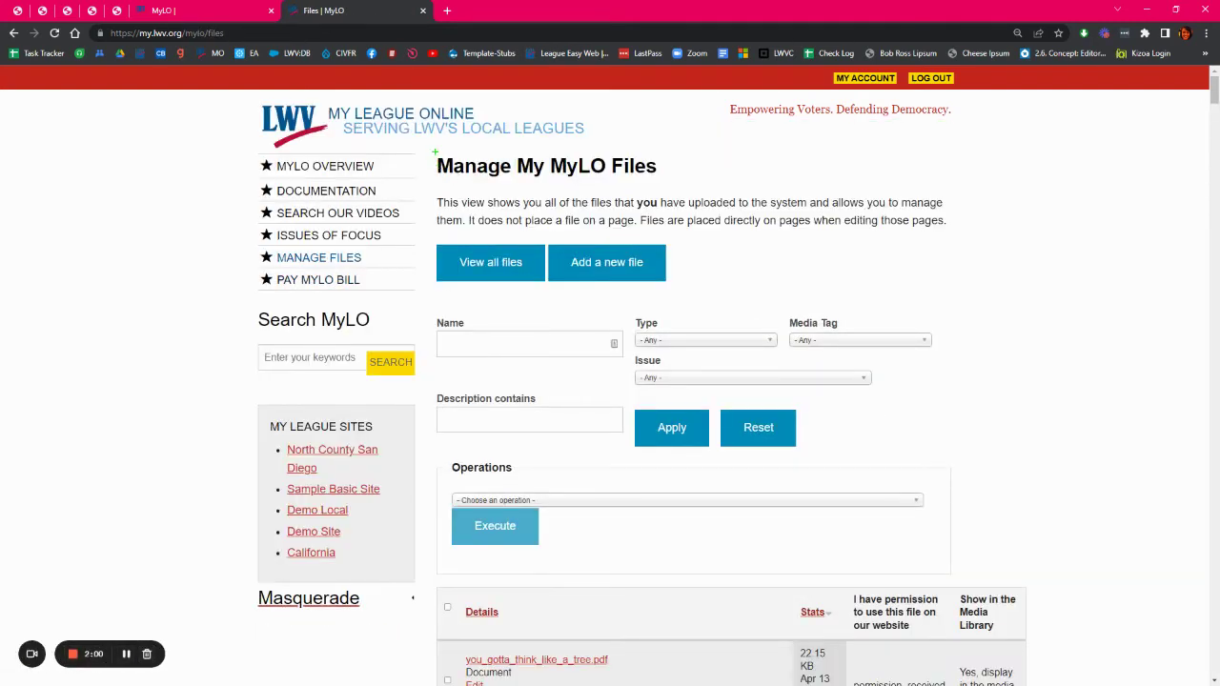
left_click_drag(435, 151, 675, 188)
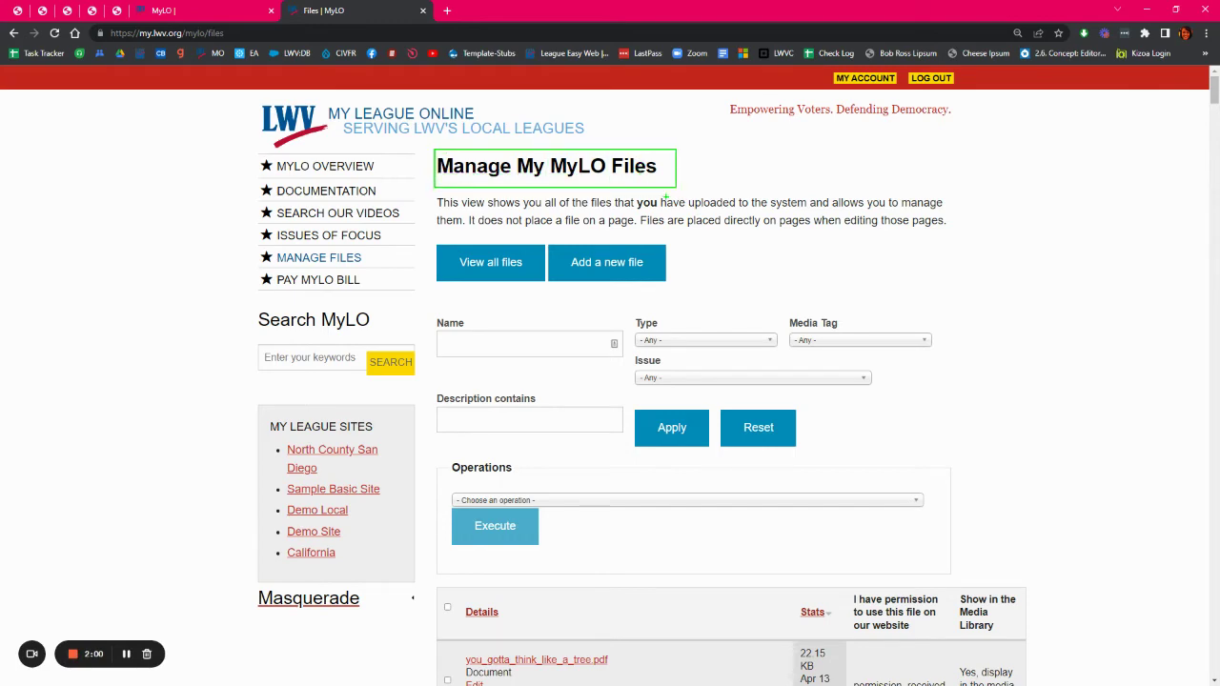
scroll(531, 476, "down", 2)
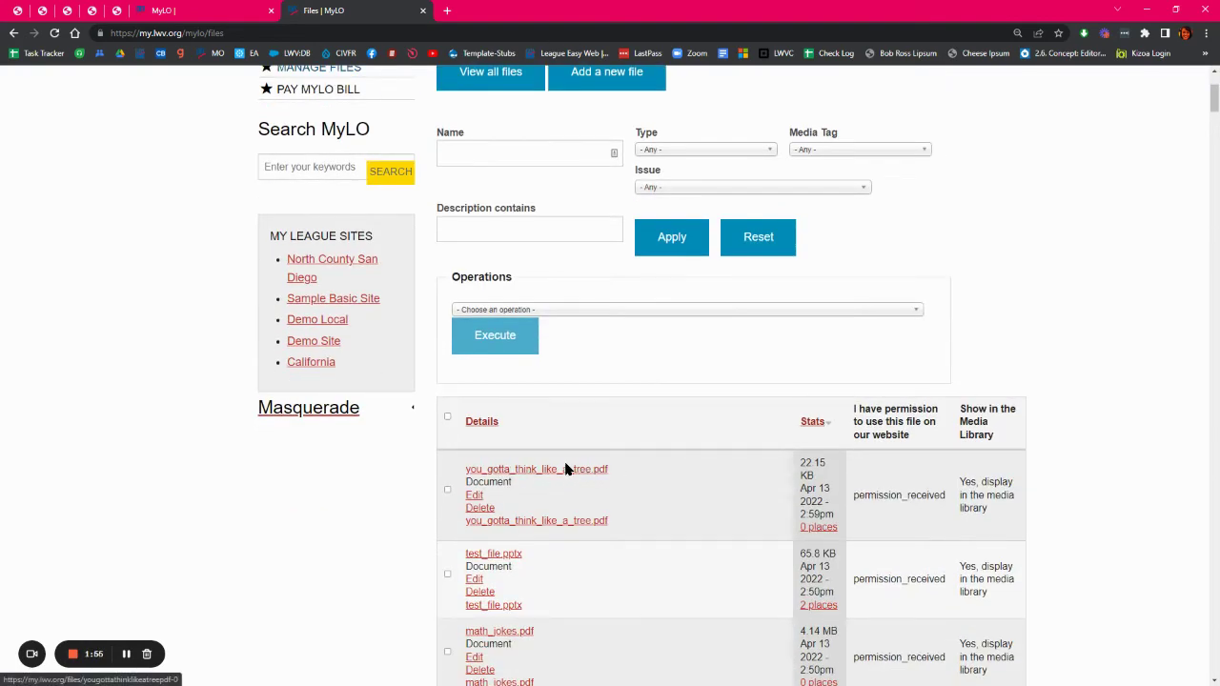
scroll(567, 453, "up", 1)
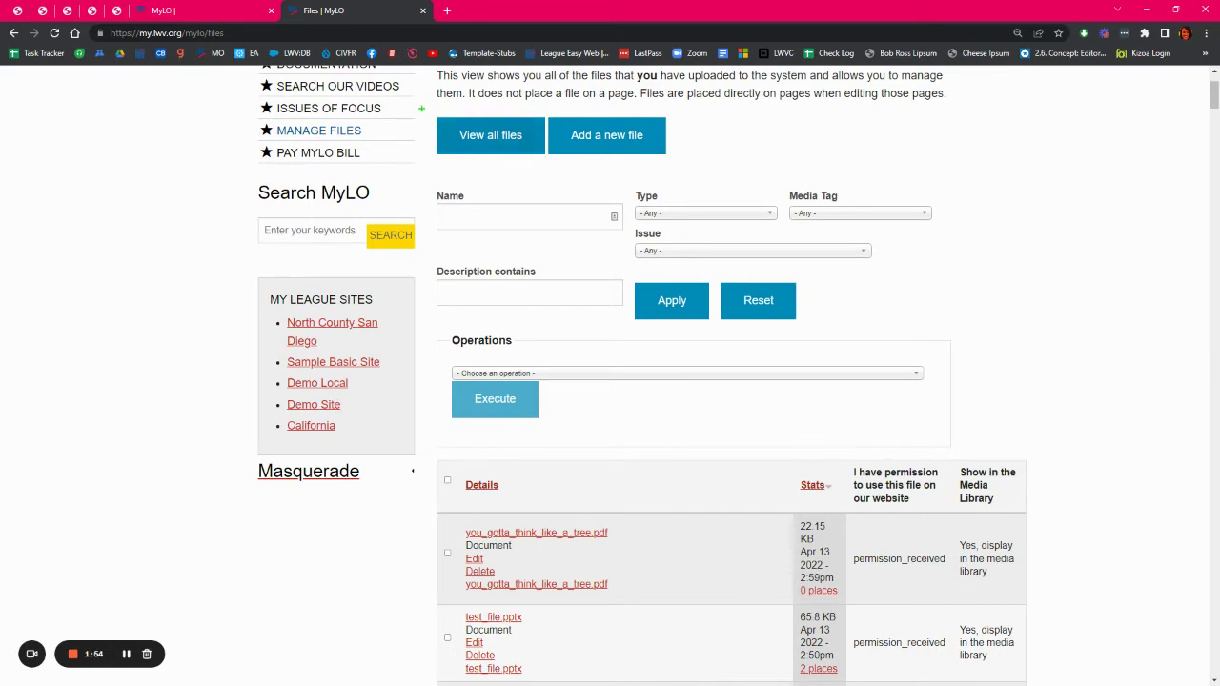
Step: View all files in the system and examine the sharing note under you_gotta_think_like_a_tree.pdf
left_click_drag(430, 116, 549, 158)
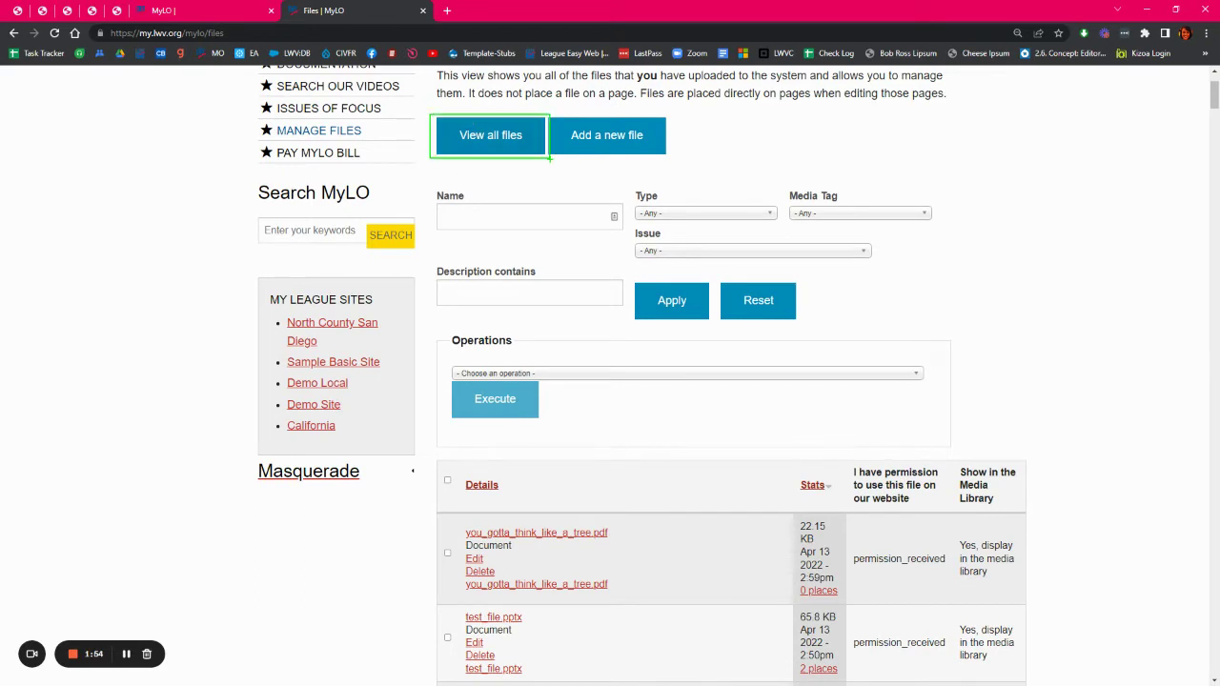
left_click(490, 144)
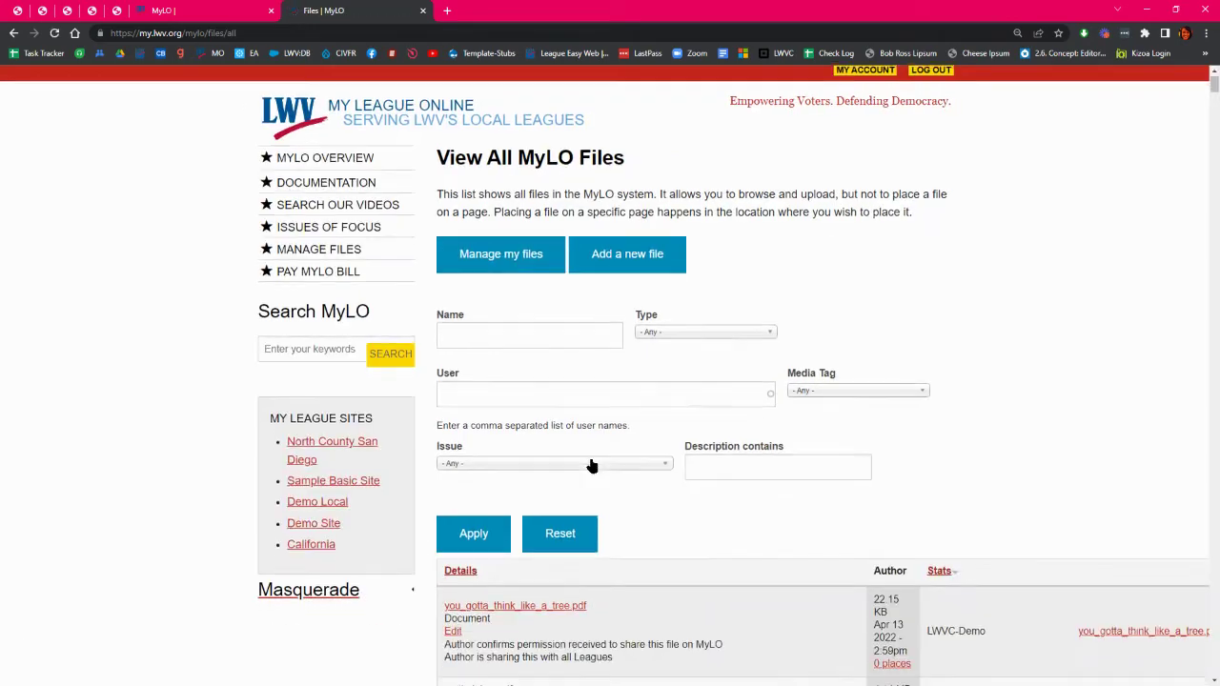
scroll(591, 462, "down", 2)
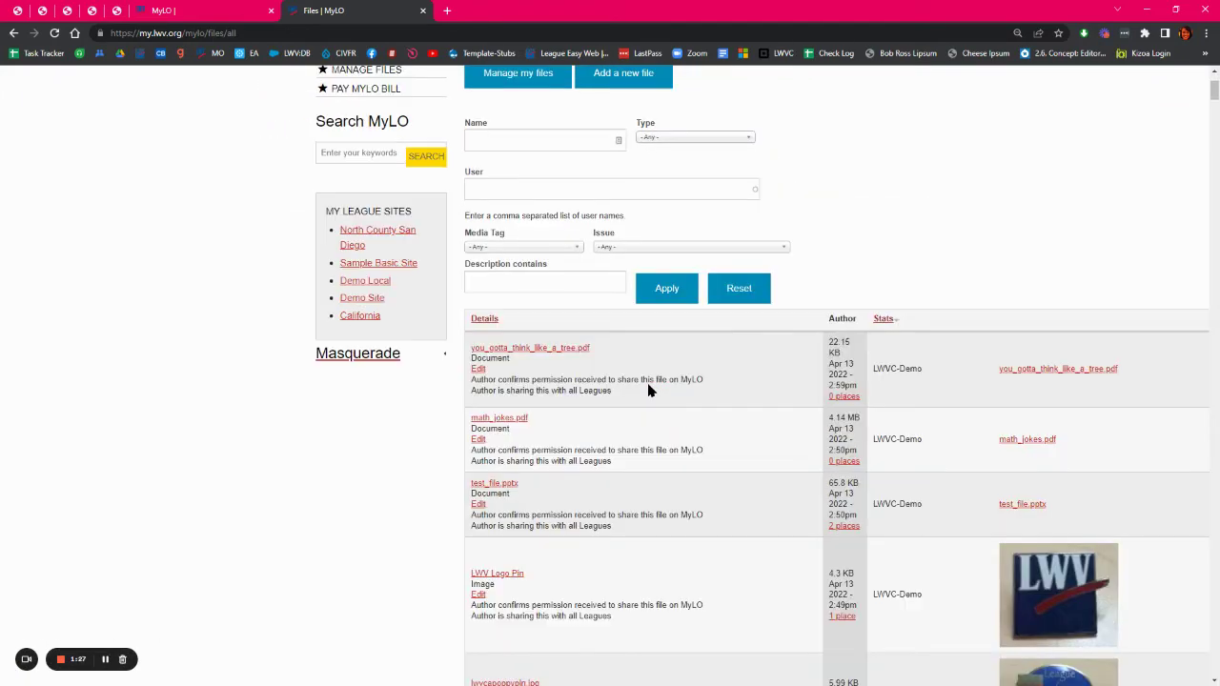
key("ctrl+plus")
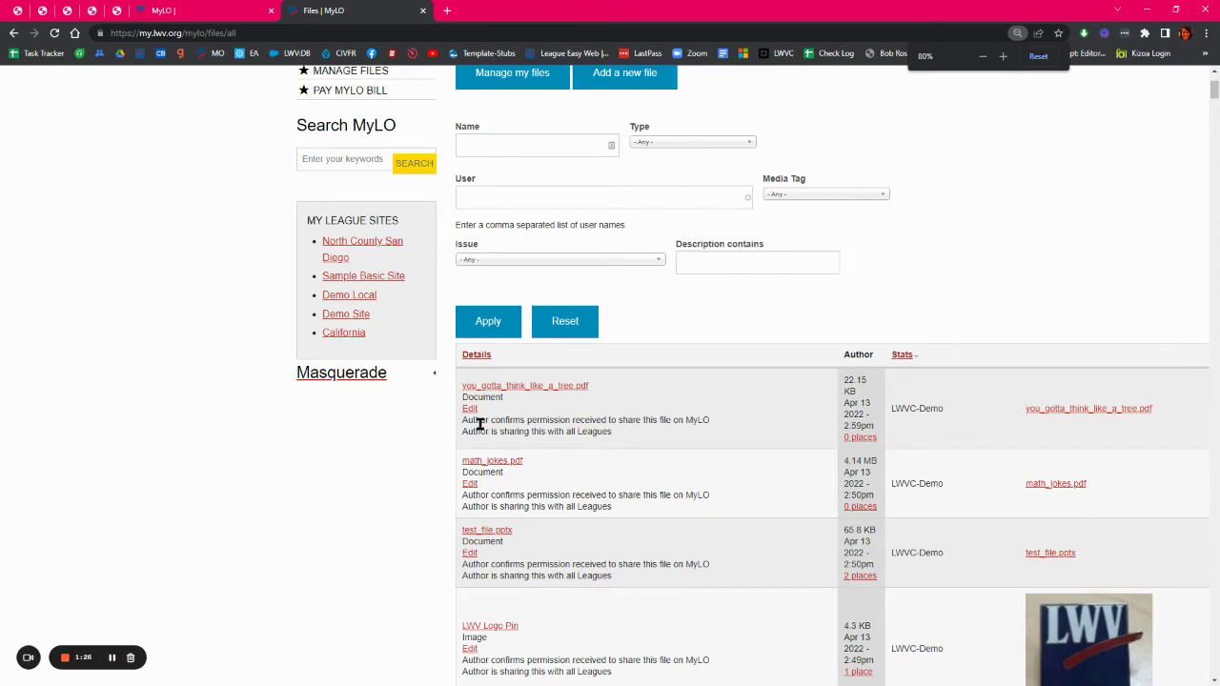
left_click_drag(461, 432, 632, 435)
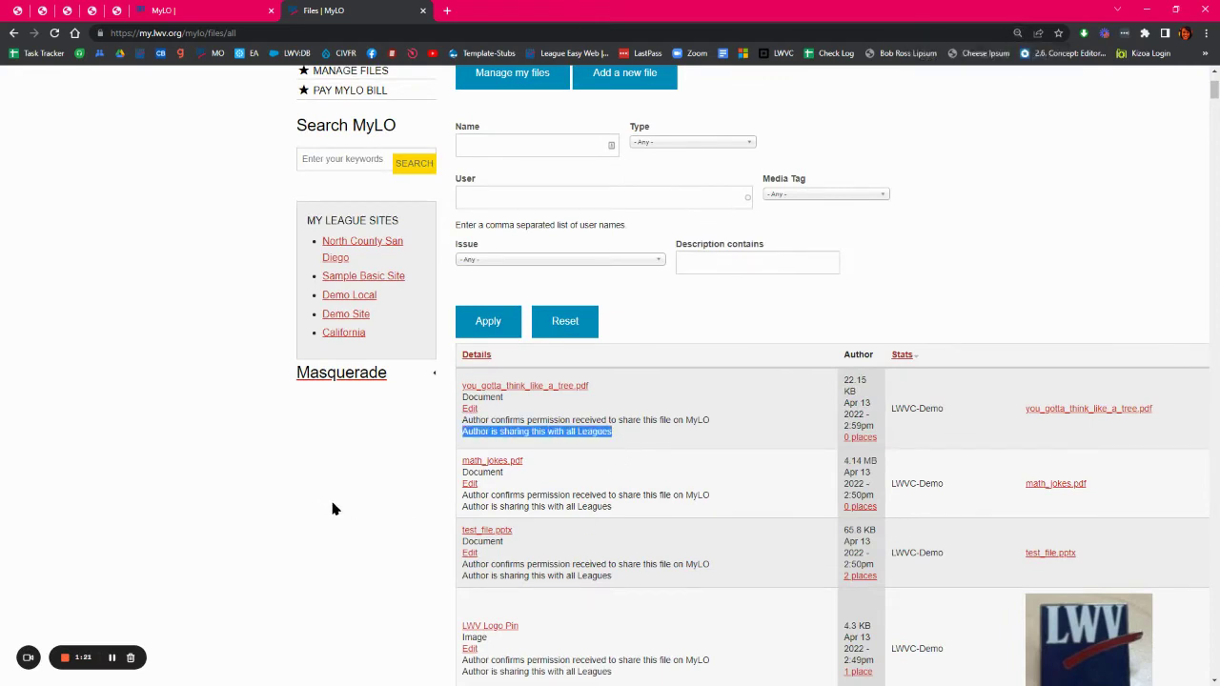
key("ctrl+plus")
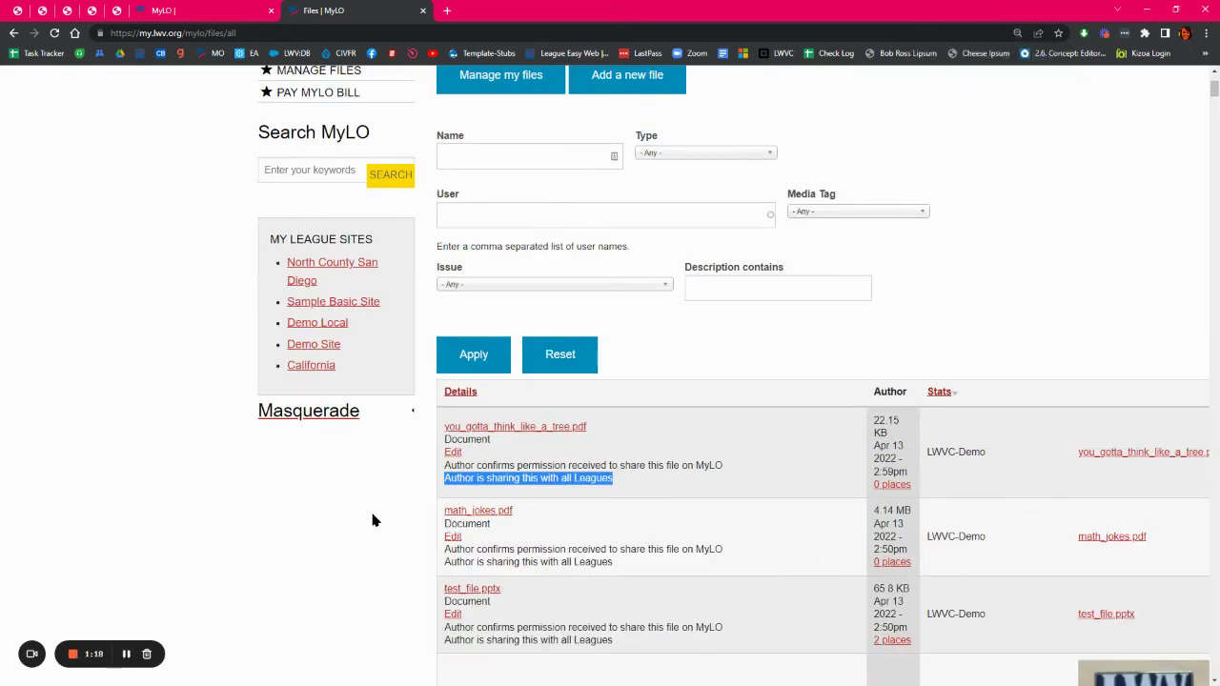
left_click(426, 572)
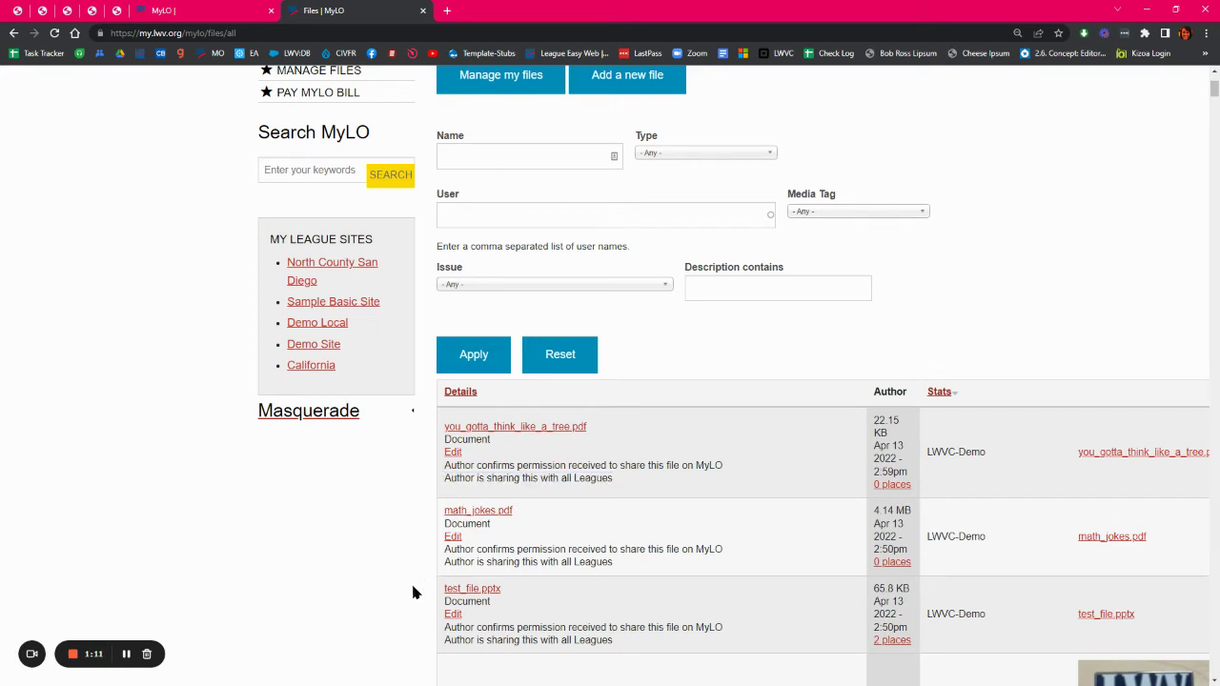
Step: Examine which account uploaded each entry in the list of all files
scroll(413, 592, "down", 2)
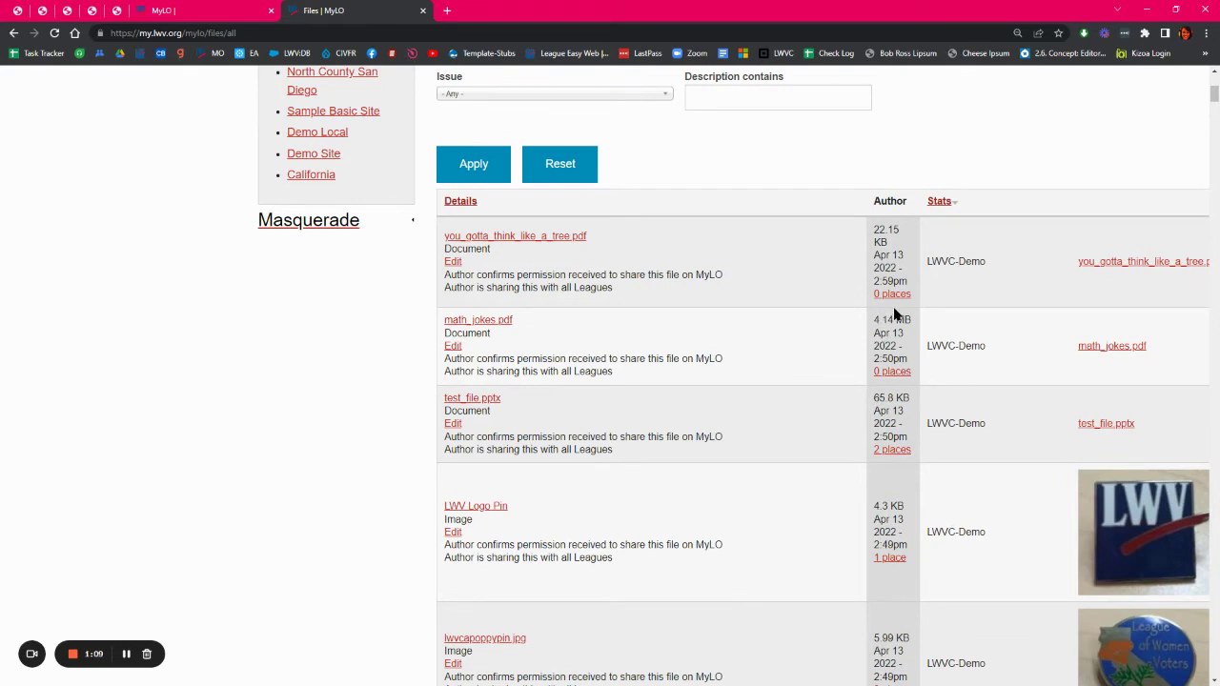
left_click_drag(925, 263, 996, 267)
left_click_drag(926, 343, 996, 348)
scroll(930, 428, "down", 1)
scroll(953, 286, "down", 1)
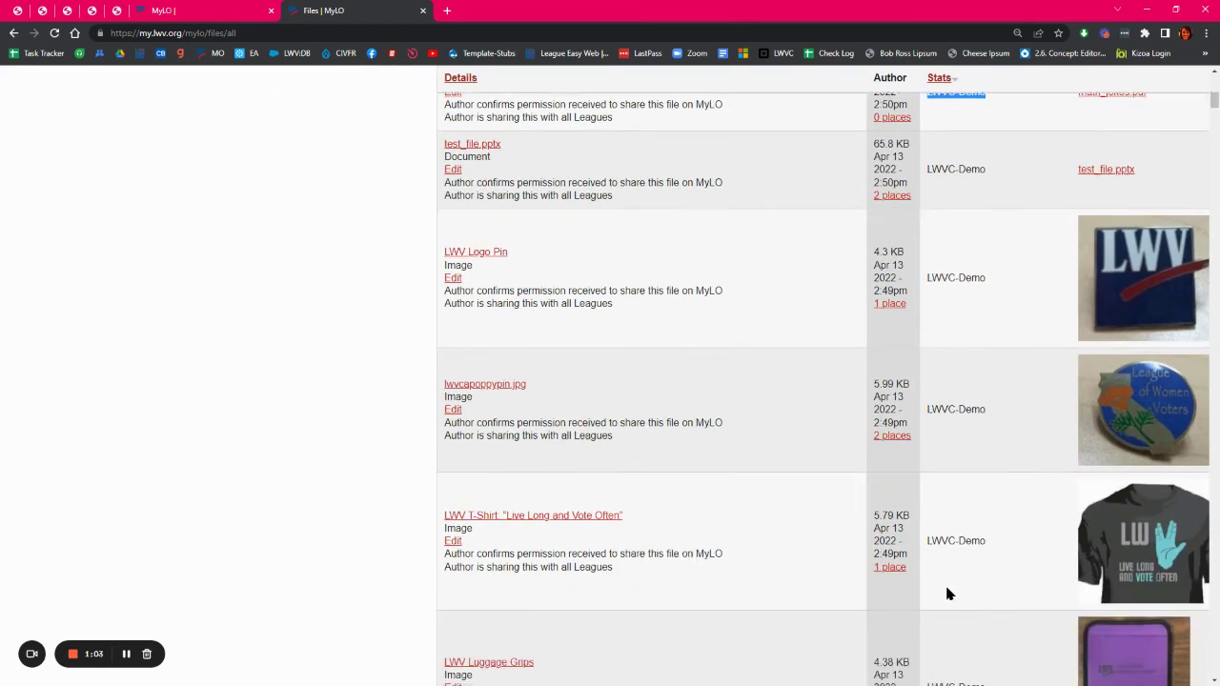
scroll(944, 577, "down", 2)
scroll(751, 544, "up", 6)
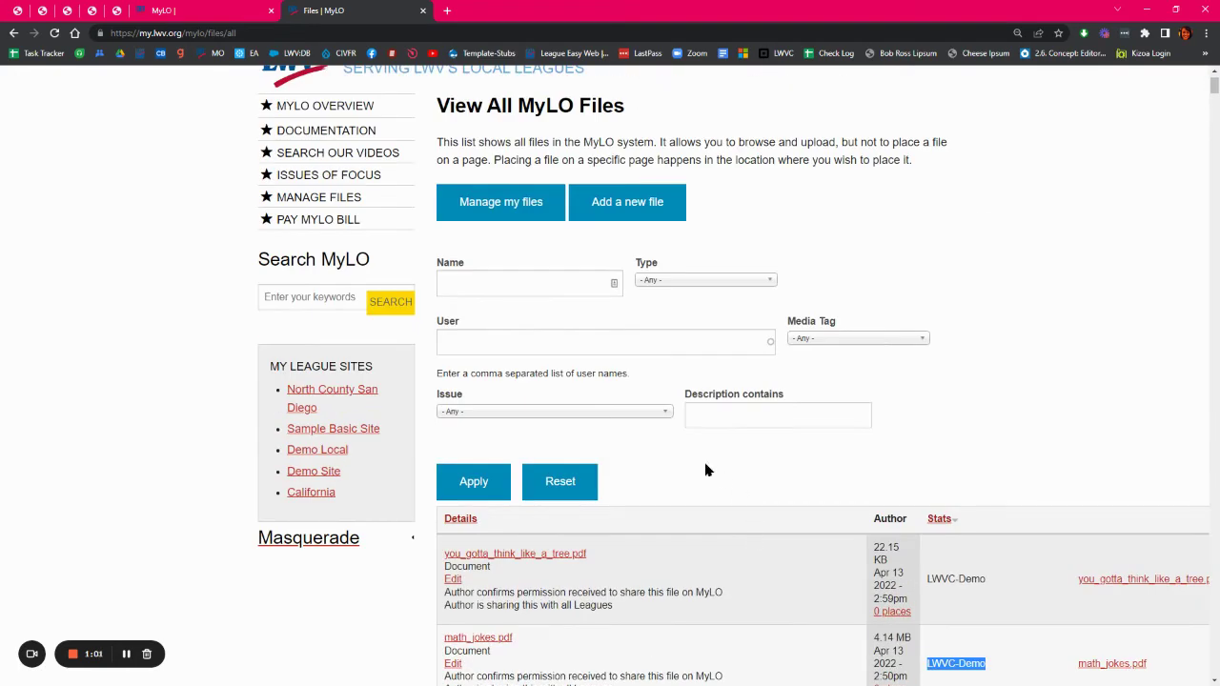
Step: Switch back to managing own files and locate you_gotta_think_like_a_tree.pdf in the list
left_click_drag(431, 181, 578, 226)
left_click(526, 212)
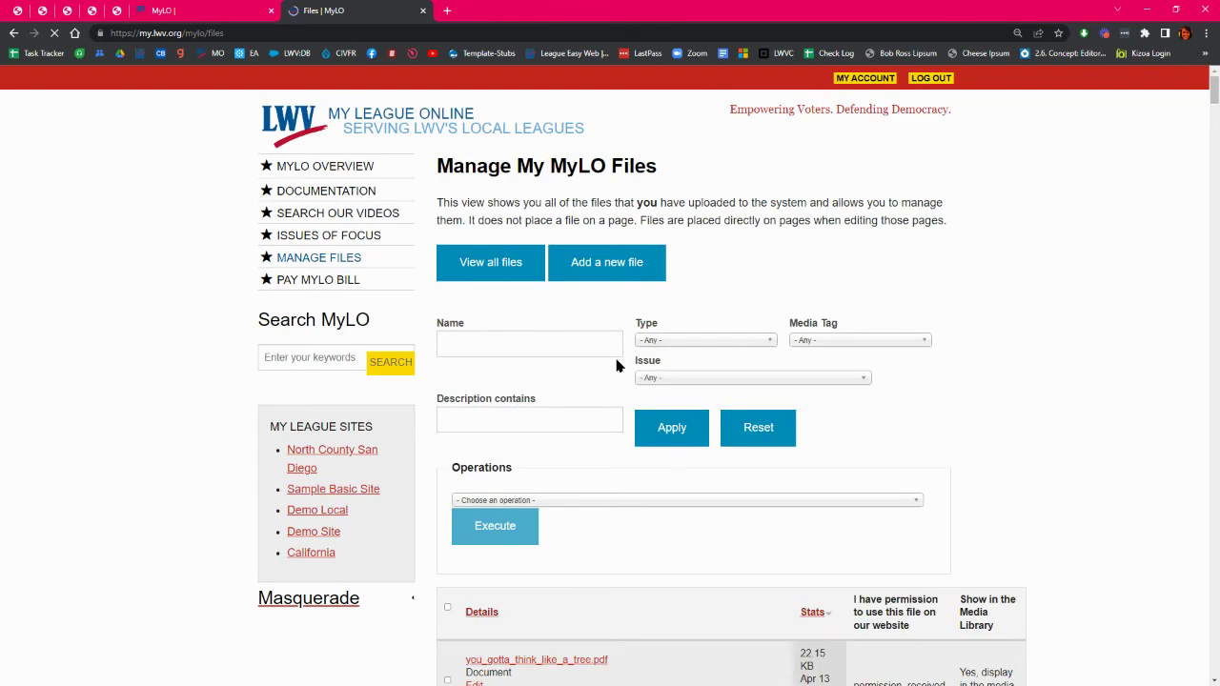
scroll(616, 365, "down", 3)
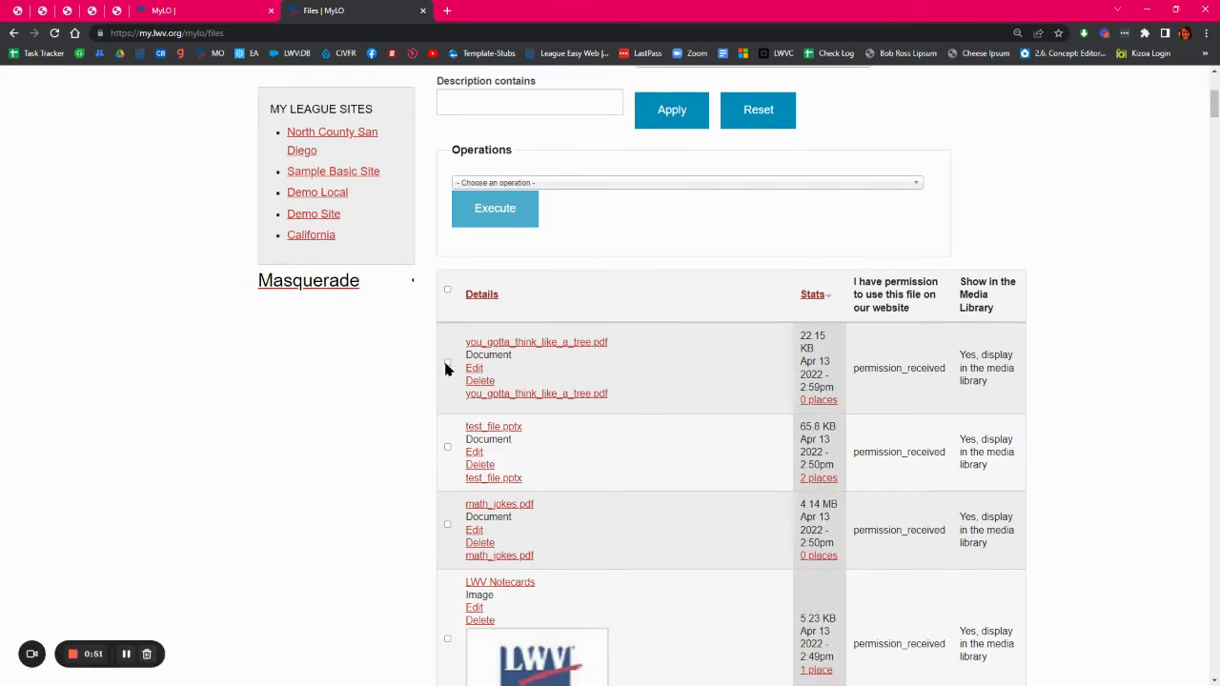
Step: Select the first six files in the list, from you_gotta_think_like_a_tree.pdf down to lwvpost-itnotes.jpg
left_click(447, 368)
left_click(447, 447)
left_click(446, 524)
scroll(345, 510, "down", 1)
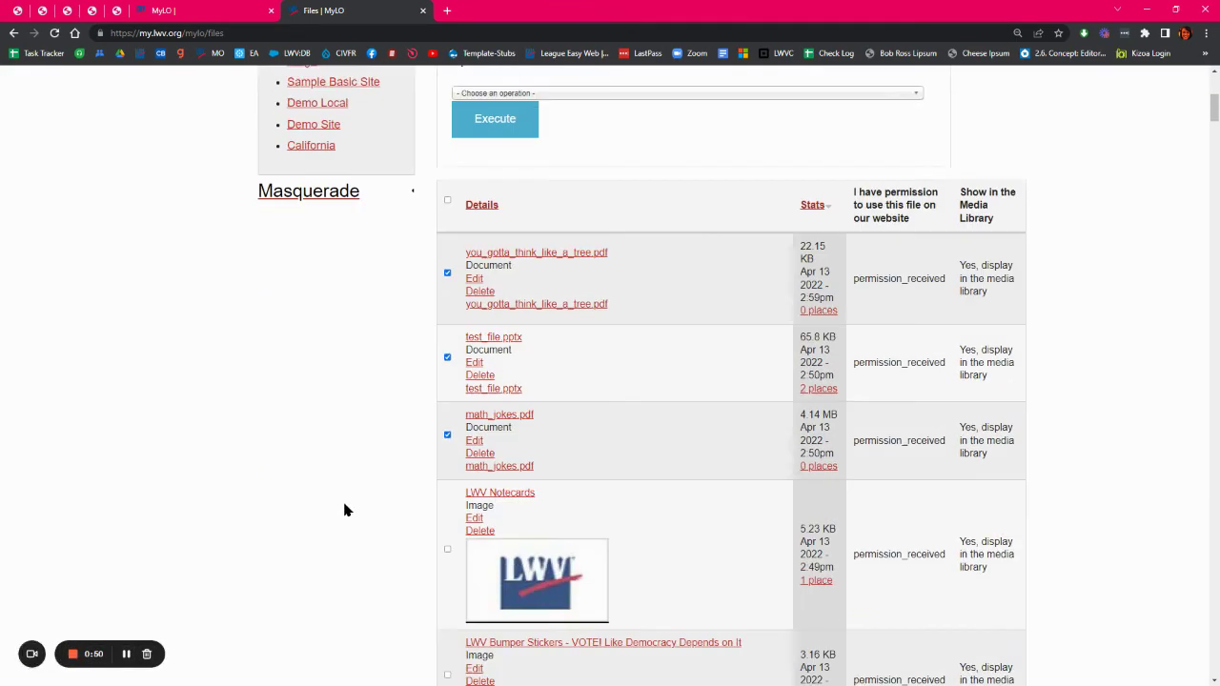
scroll(345, 510, "down", 1)
left_click(447, 448)
scroll(381, 468, "down", 1)
left_click(447, 446)
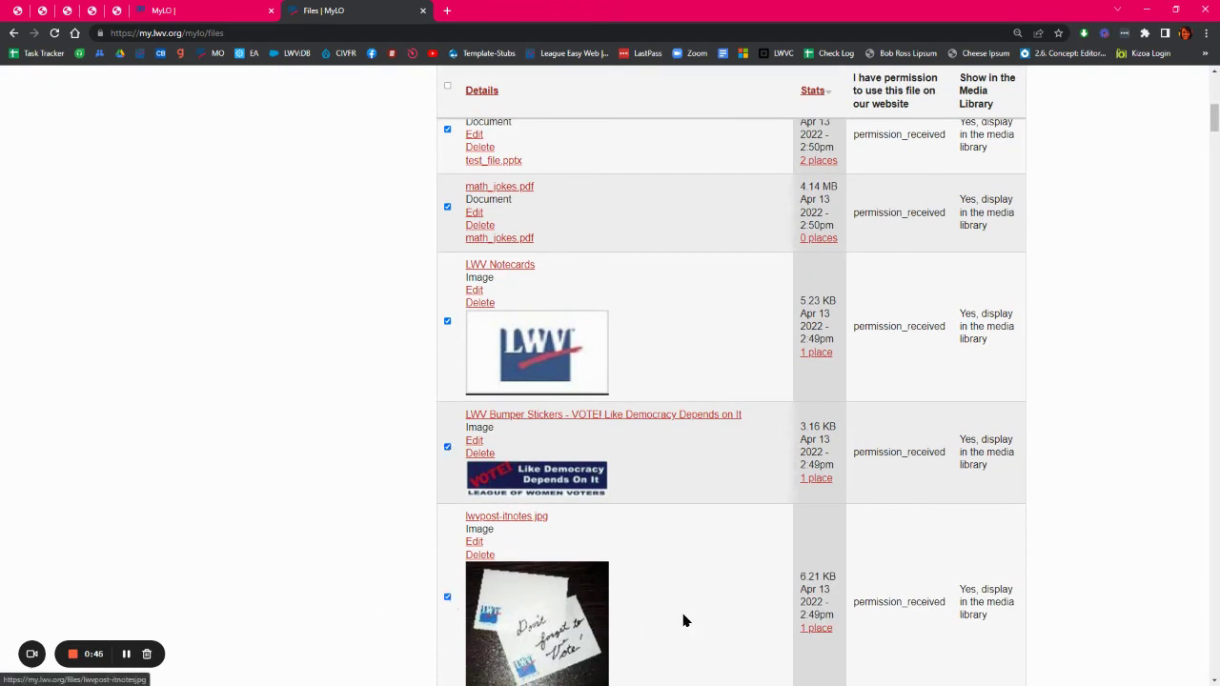
Step: Execute the Change value operation on the selected files
scroll(386, 578, "up", 1)
scroll(386, 578, "up", 2)
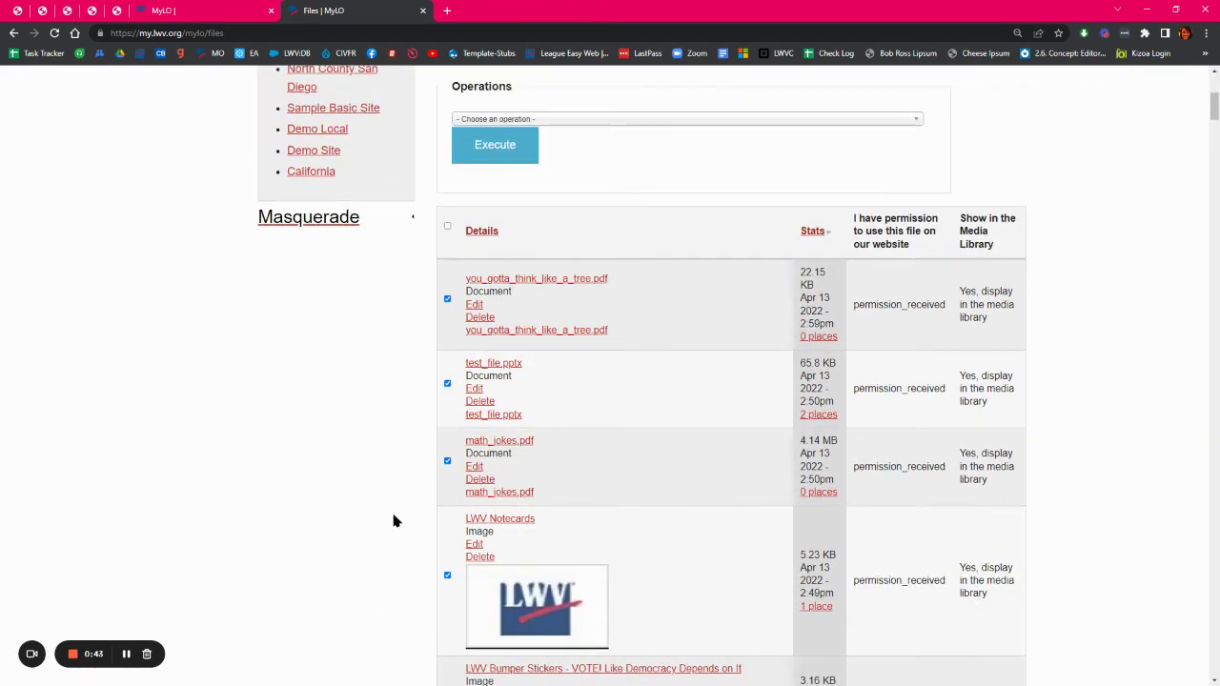
left_click(673, 119)
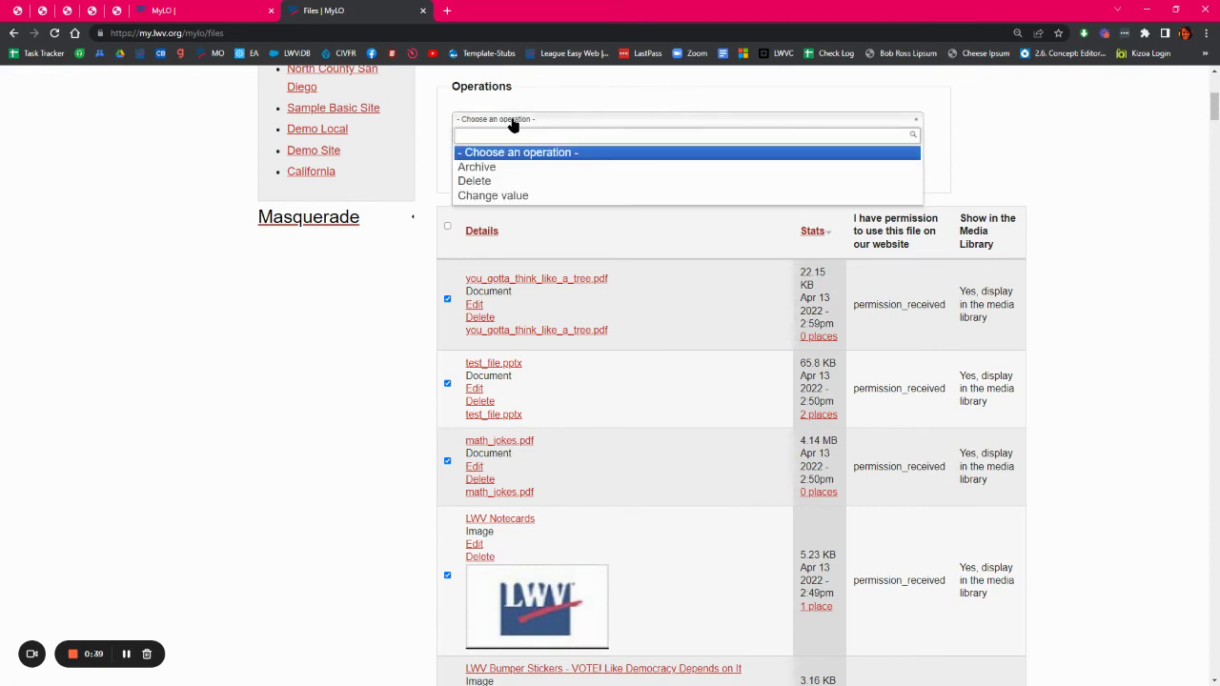
left_click(510, 196)
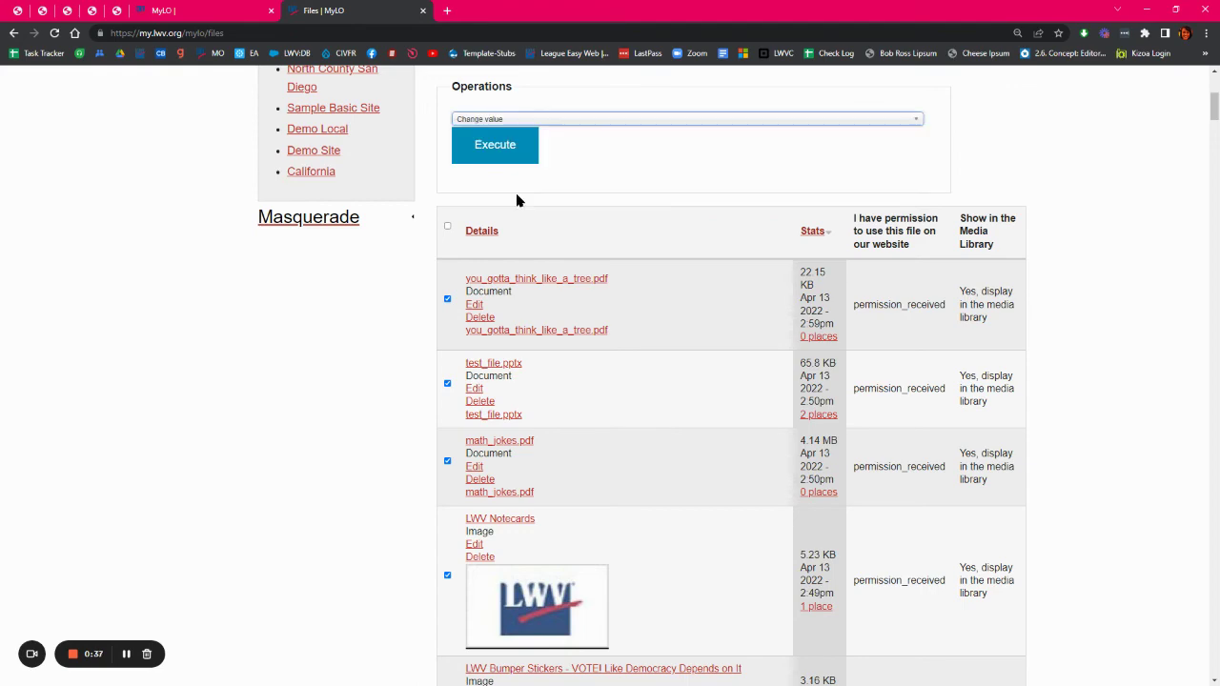
left_click(494, 146)
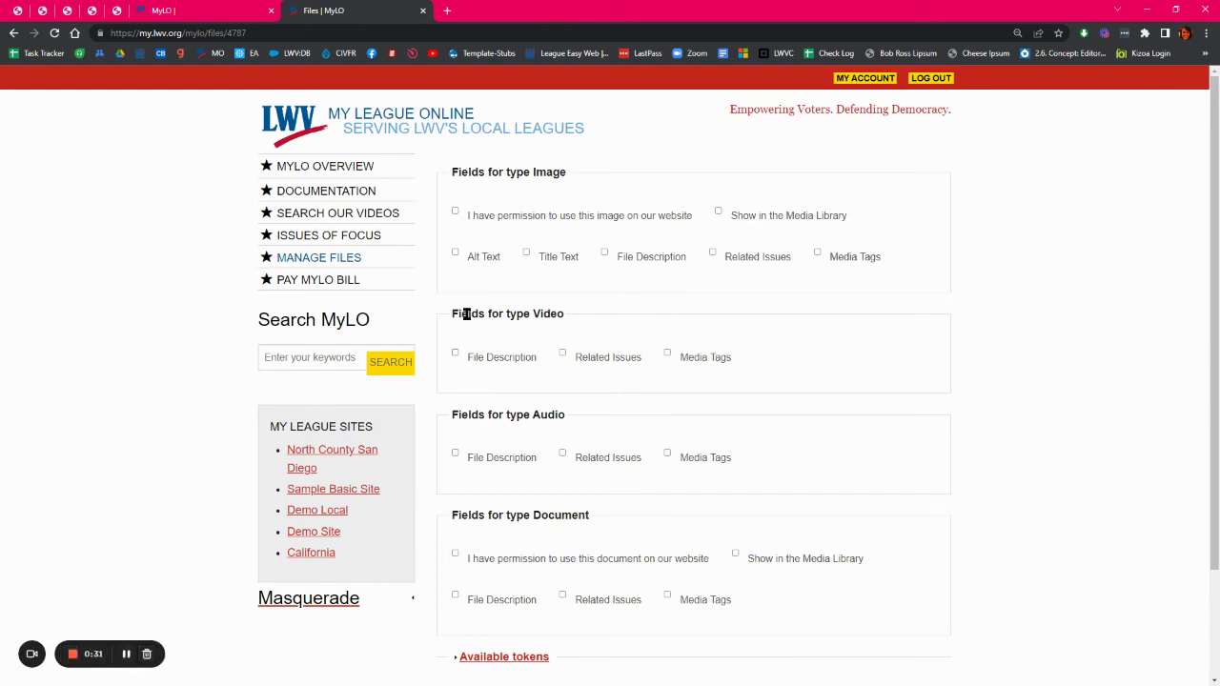
Step: For image files, enable changing Show in the Media Library and set it to "No, I am the only person who should be able to use this media"
left_click_drag(443, 160, 570, 191)
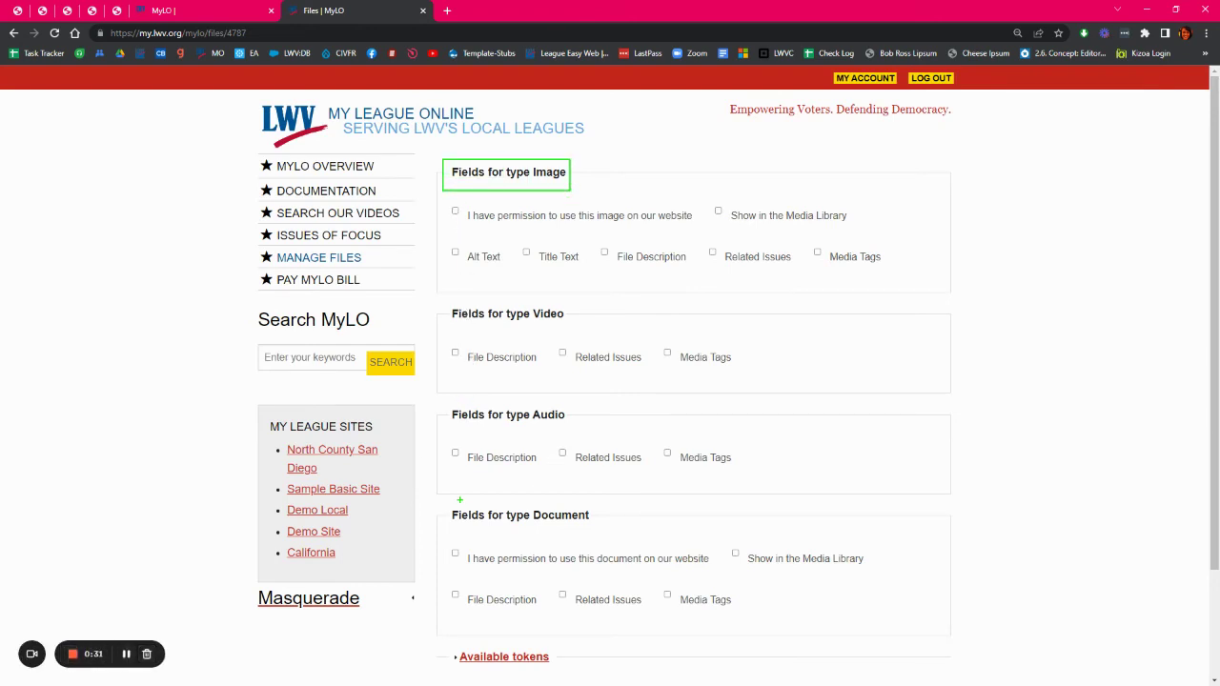
left_click_drag(447, 505, 599, 530)
left_click(720, 214)
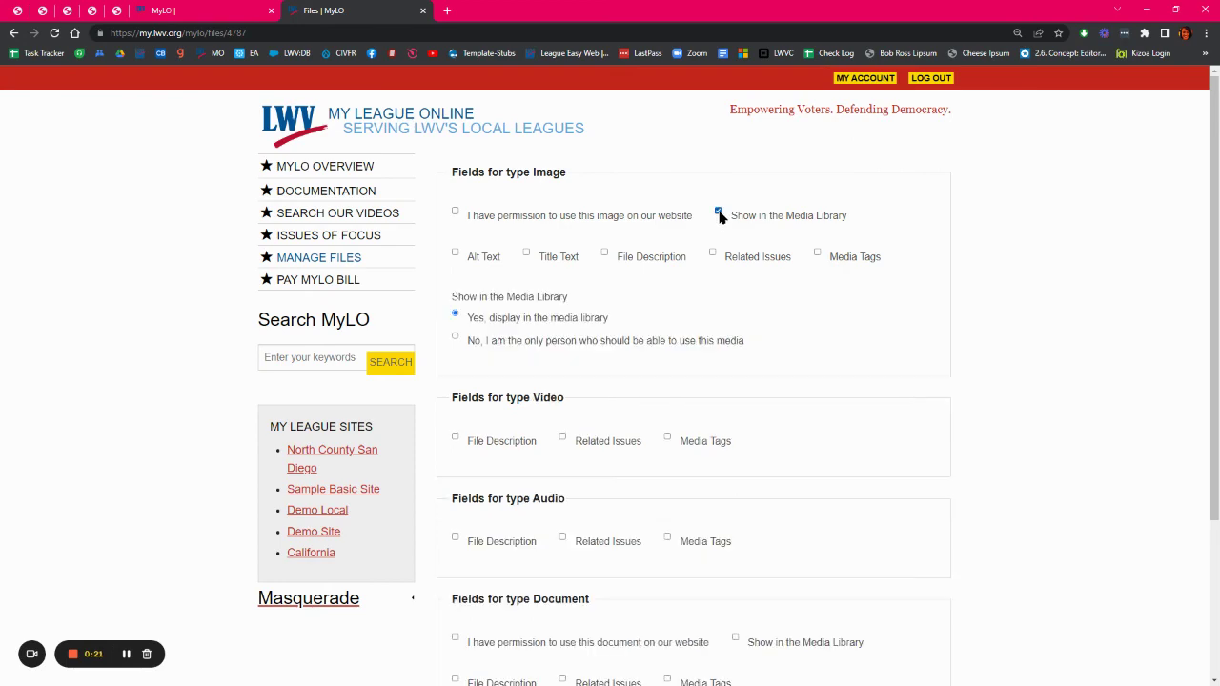
left_click(455, 340)
Step: Set Show in the Media Library for document files to the "No, I am the only person" option and apply the bulk change
scroll(766, 376, "down", 2)
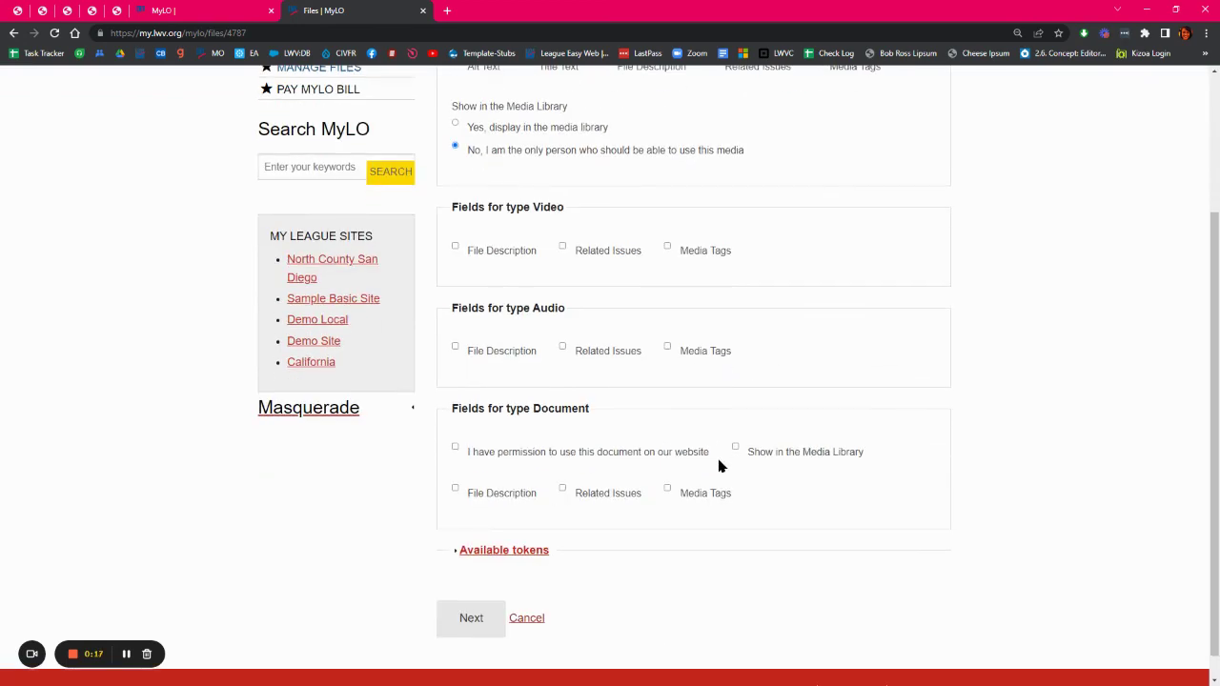
left_click(735, 448)
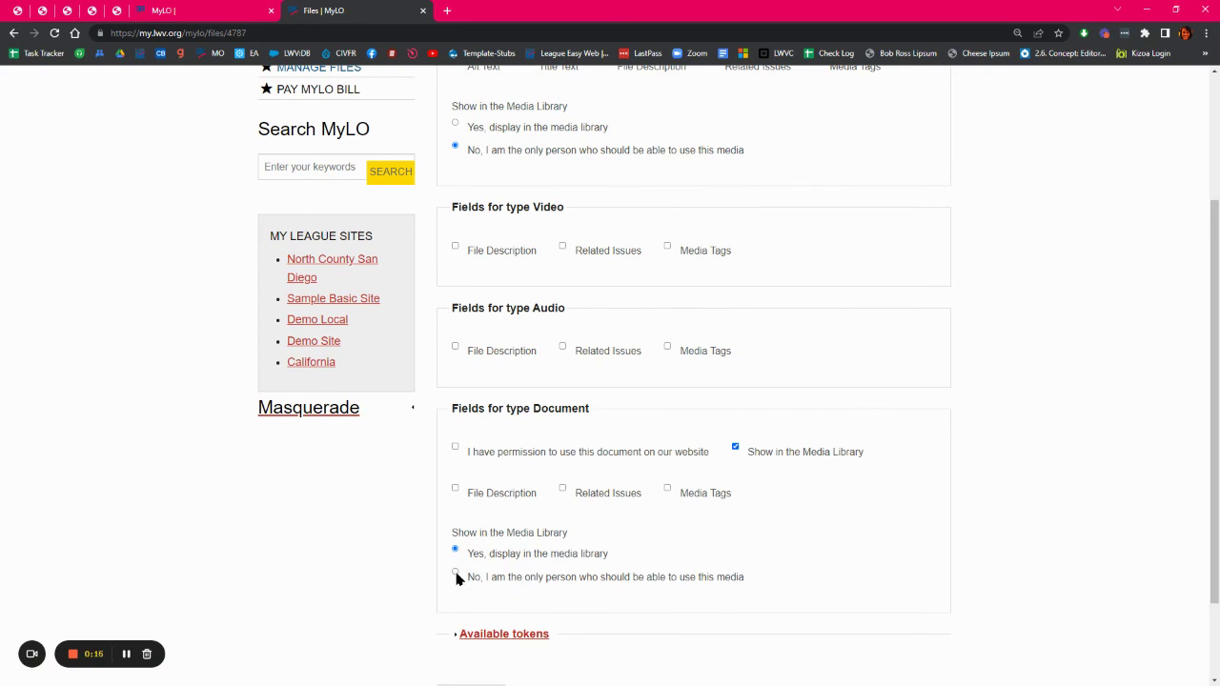
scroll(371, 553, "down", 1)
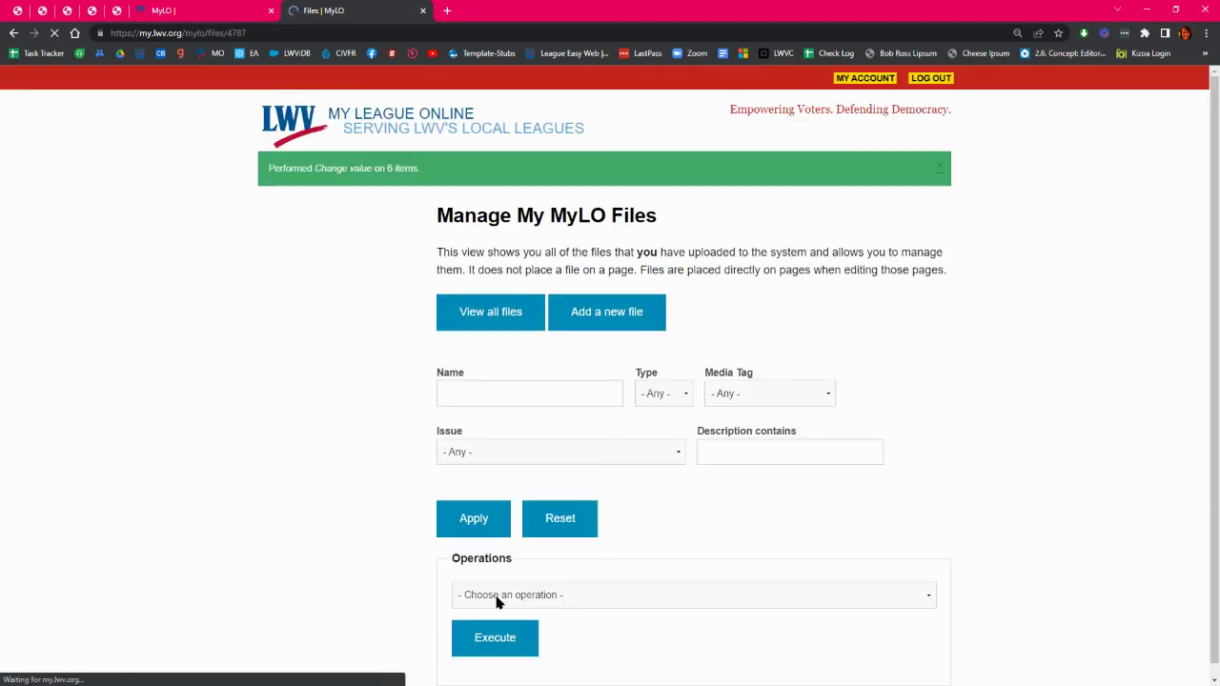
Step: Check the Show in the Media Library column for the changed files in the list
scroll(495, 596, "down", 5)
scroll(592, 564, "down", 1)
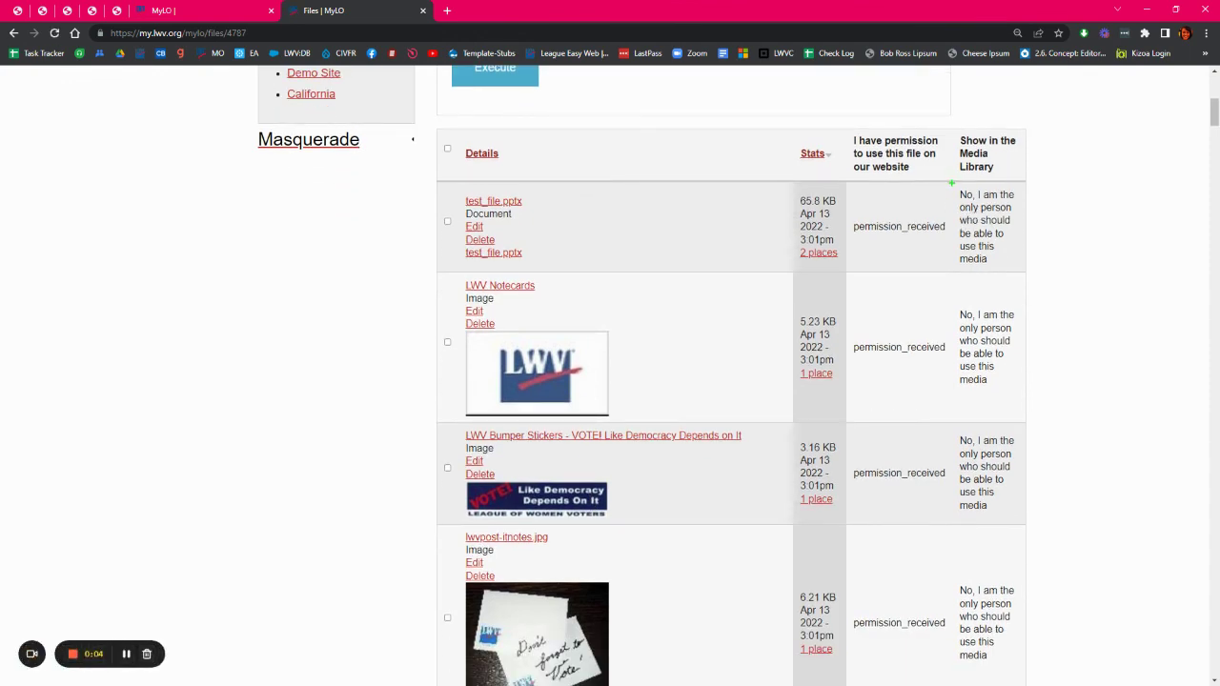
mouse_move(951, 181)
left_mouse_down()
mouse_move(1005, 271)
mouse_move(1020, 534)
left_mouse_up()
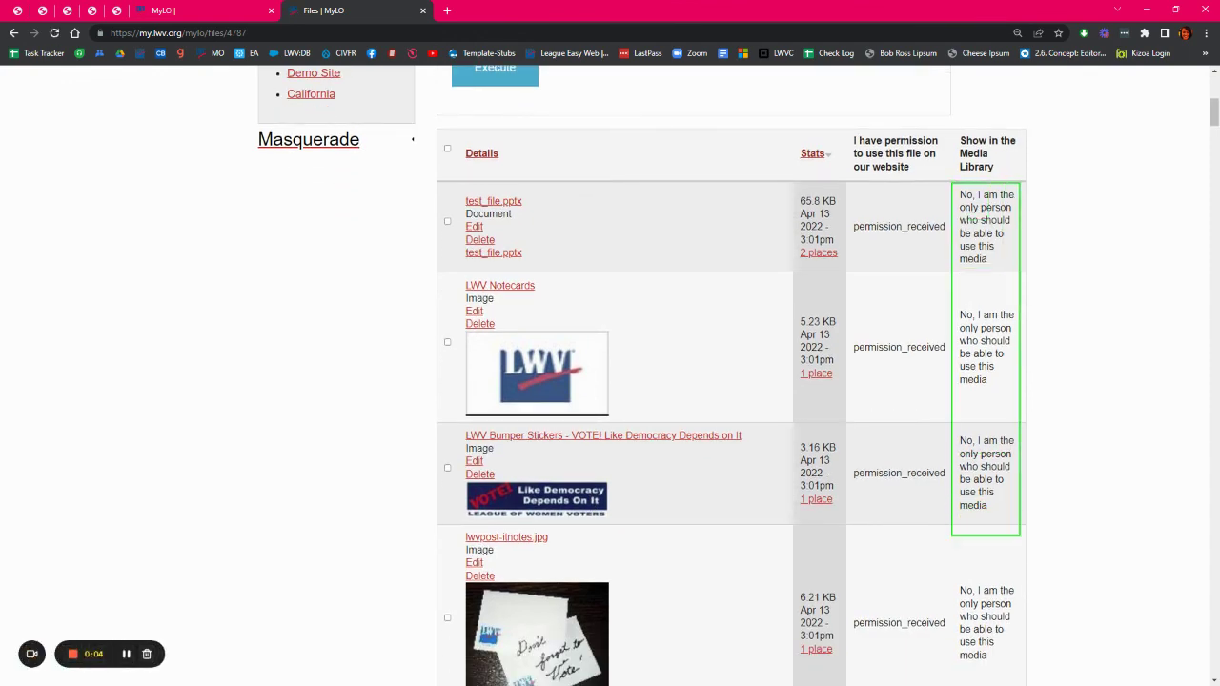